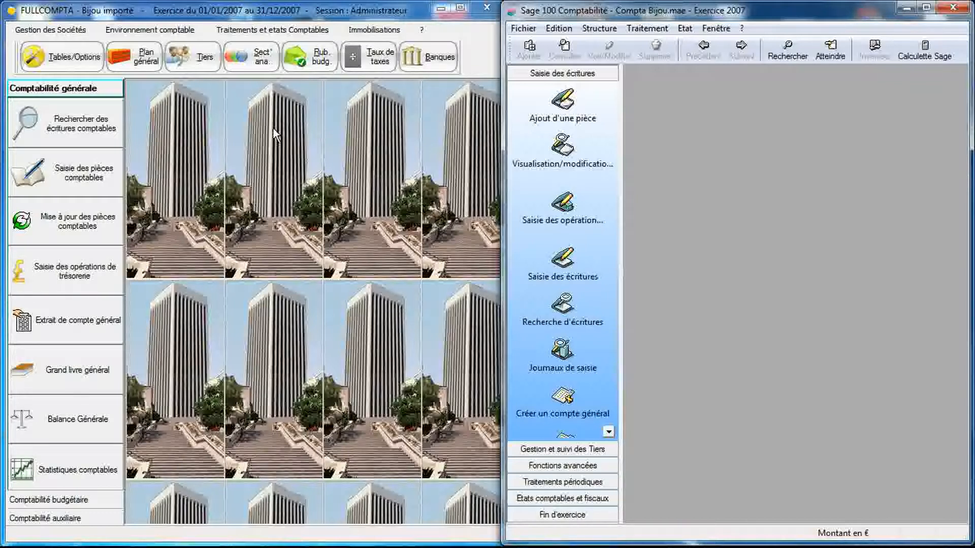
Step: Open the Tables/Options environment lists in FULLCOMPTA and move their window aside to keep Sage accessible
left_click(88, 67)
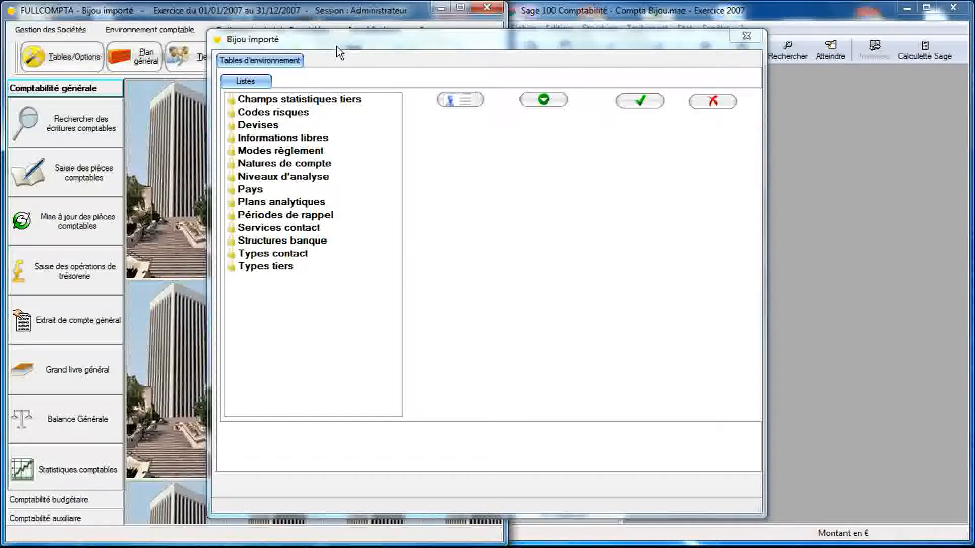
left_click_drag(336, 46, 140, 83)
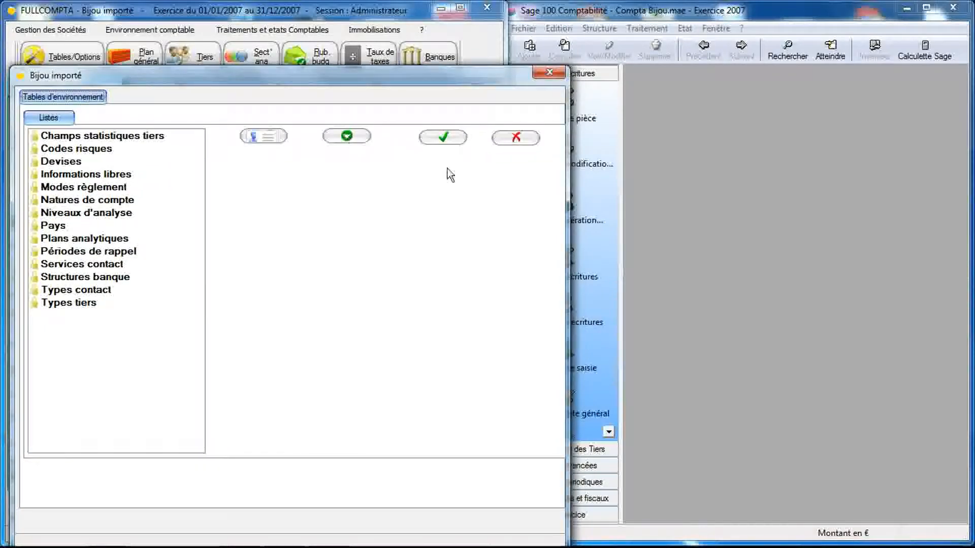
Step: Switch to Sage 100 Comptabilité and display the Options lists in the company's properties
left_click(648, 103)
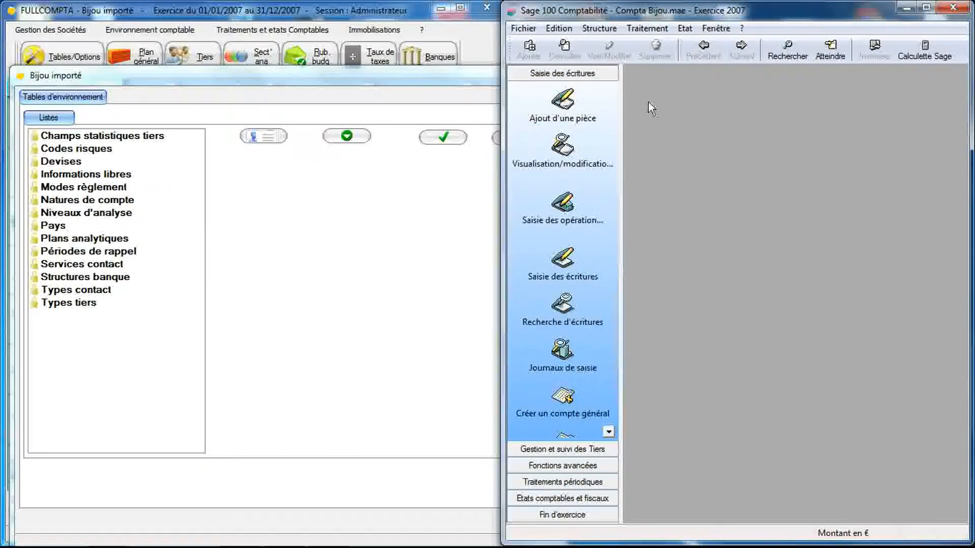
left_click(529, 27)
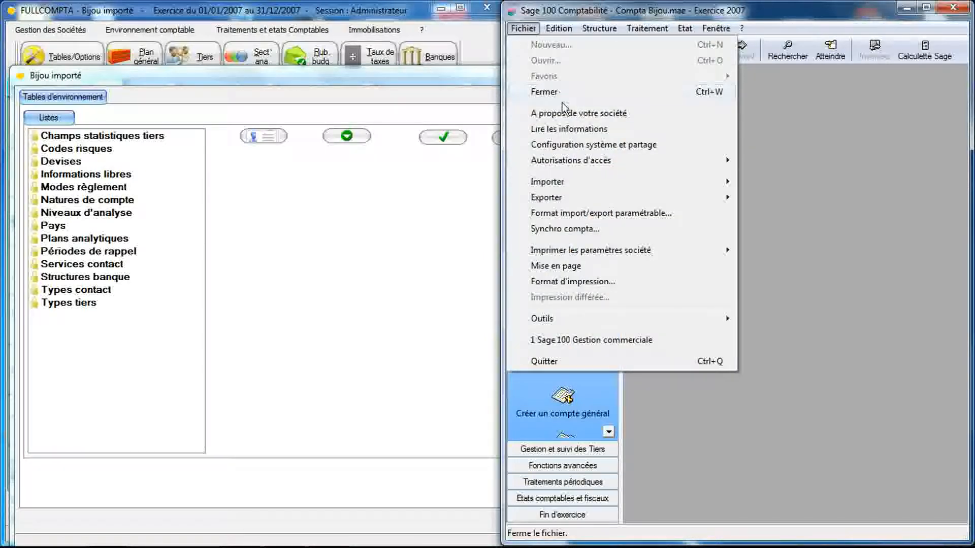
left_click(563, 113)
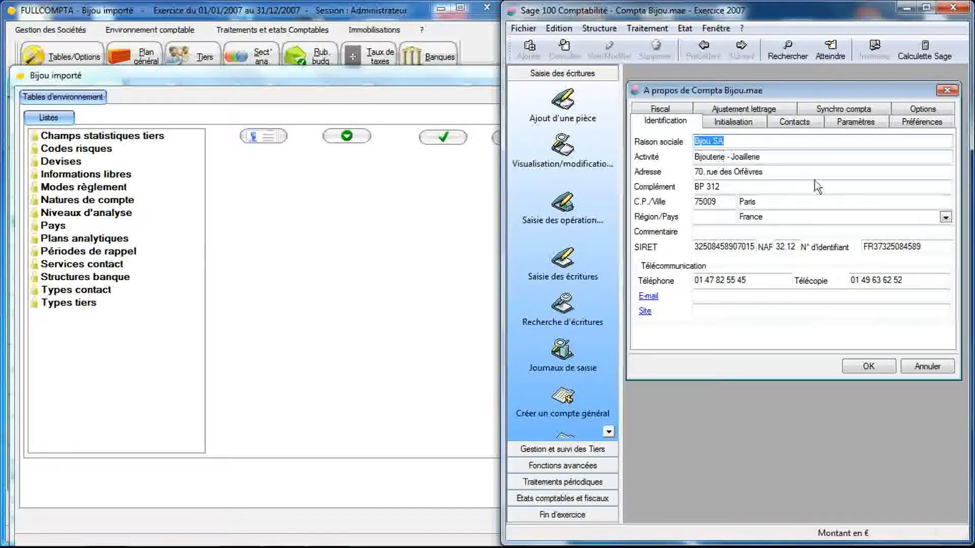
left_click(915, 109)
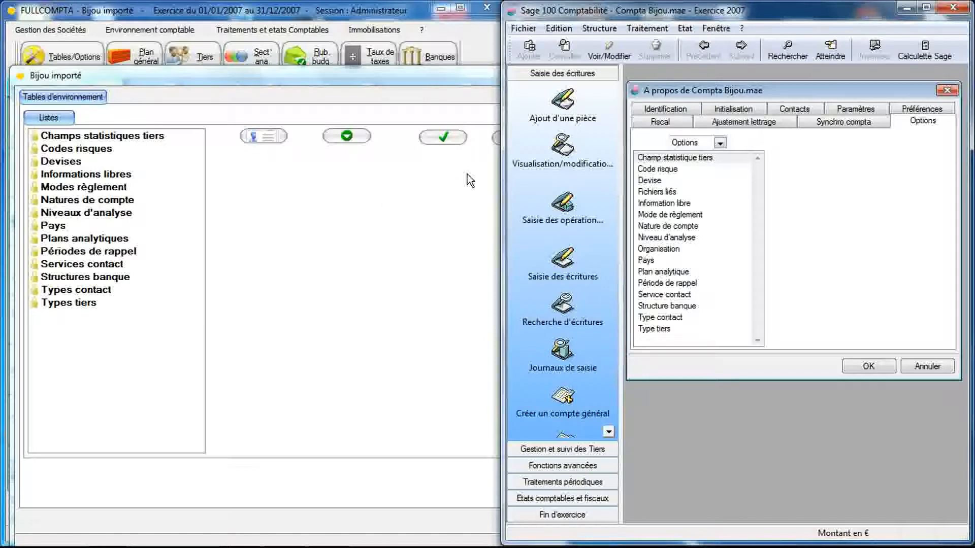
Step: Open the Champ statistique tiers list in Sage and the matching Champs statistiques tiers list in FULLCOMPTA
left_click(649, 159)
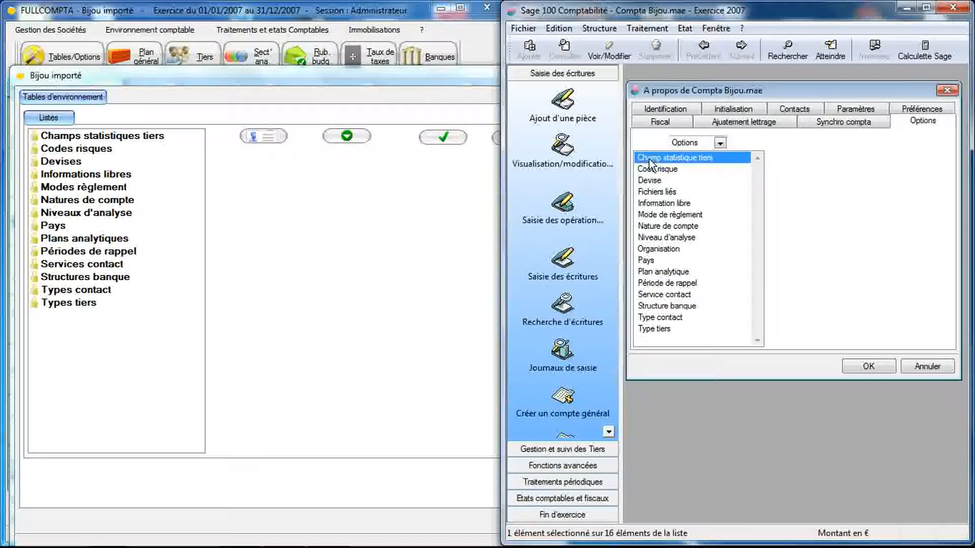
double_click(649, 158)
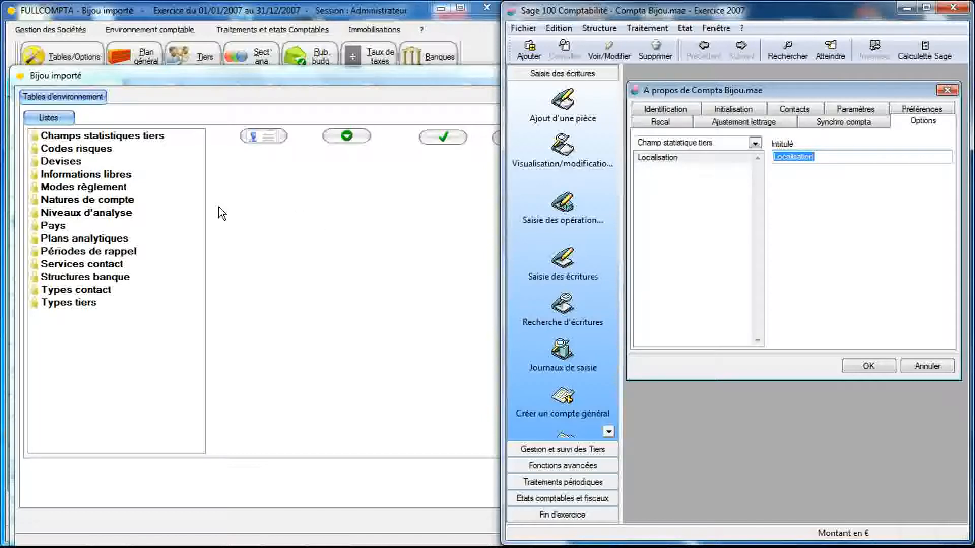
left_click(126, 138)
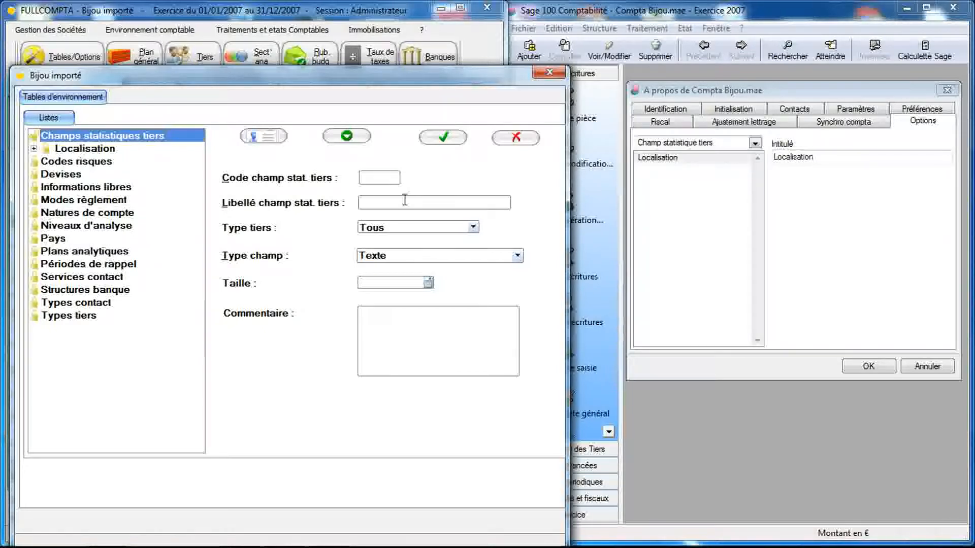
Step: Switch back to Sage and add nine third-party statistical fields titled 2 through 10 below Localisation
left_click(664, 163)
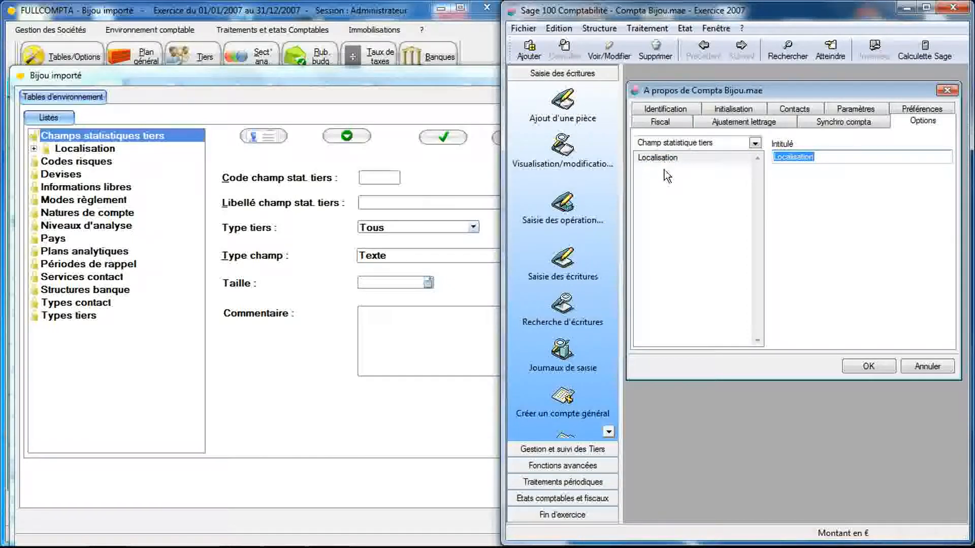
left_click(665, 170)
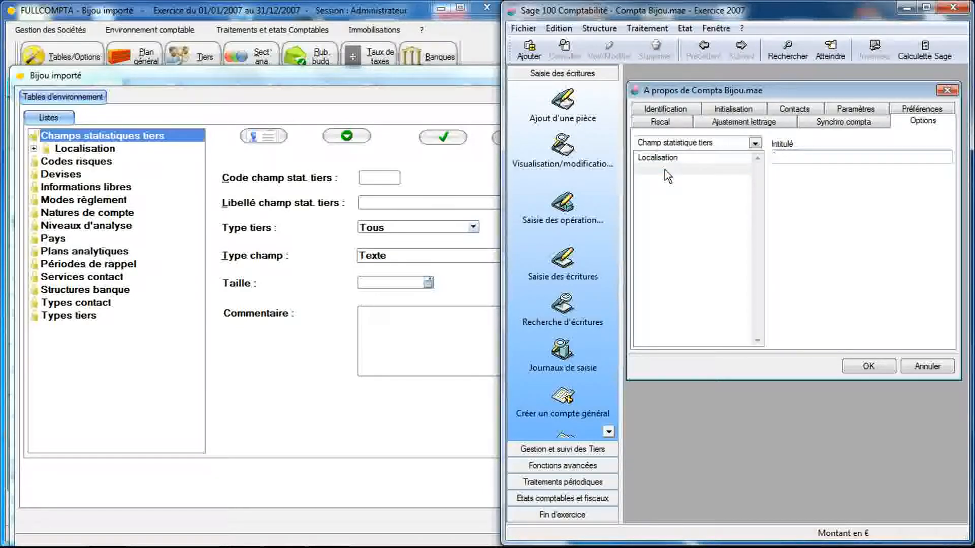
key("Return")
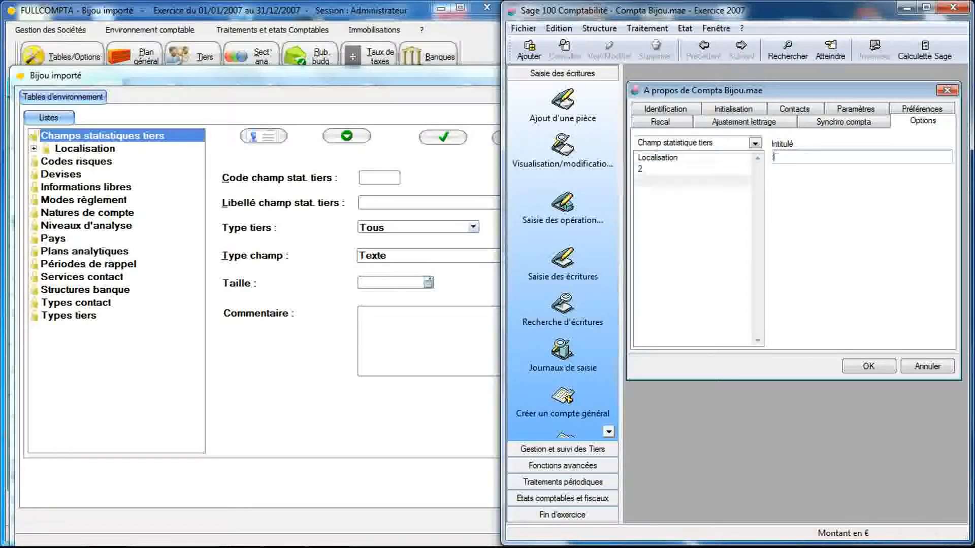
type("3")
key("Return")
key("Return")
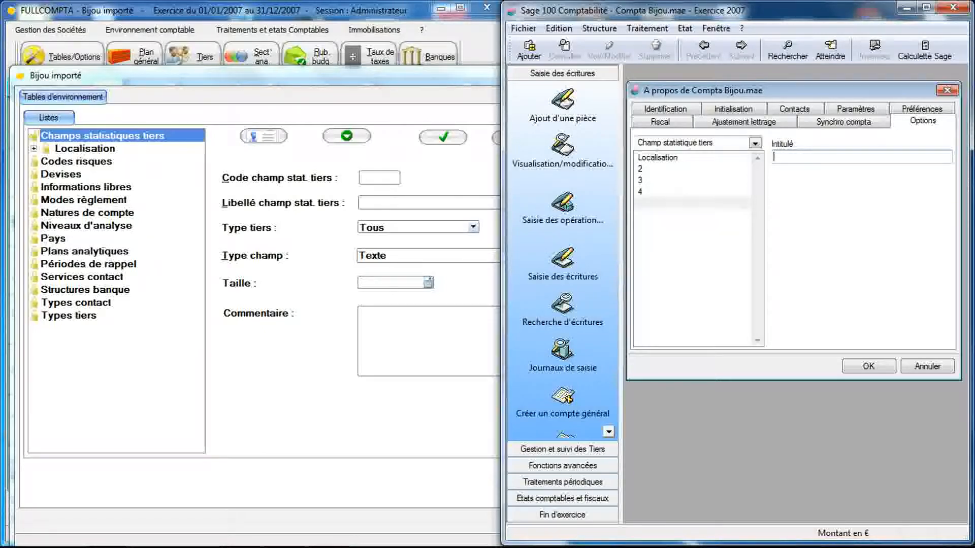
key("Return")
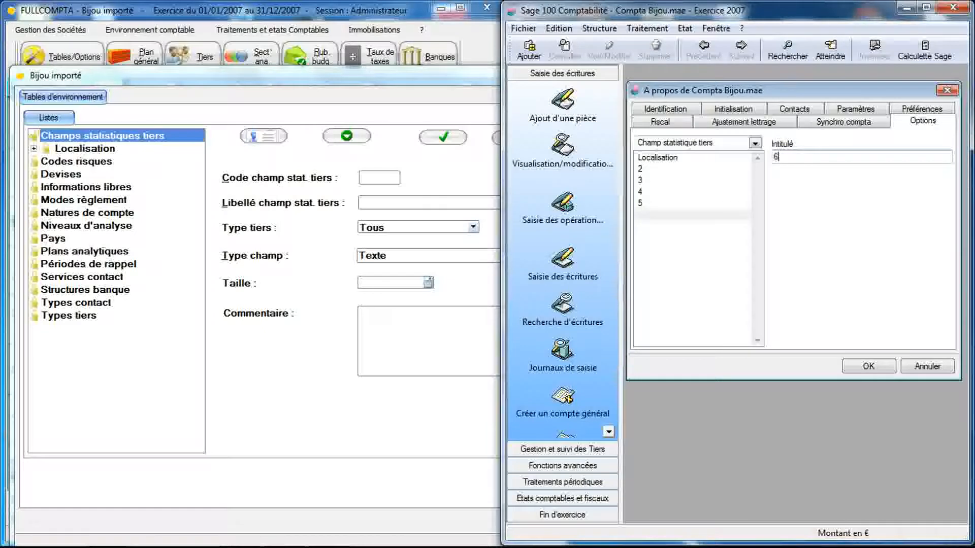
key("Return")
type("7")
key("Return")
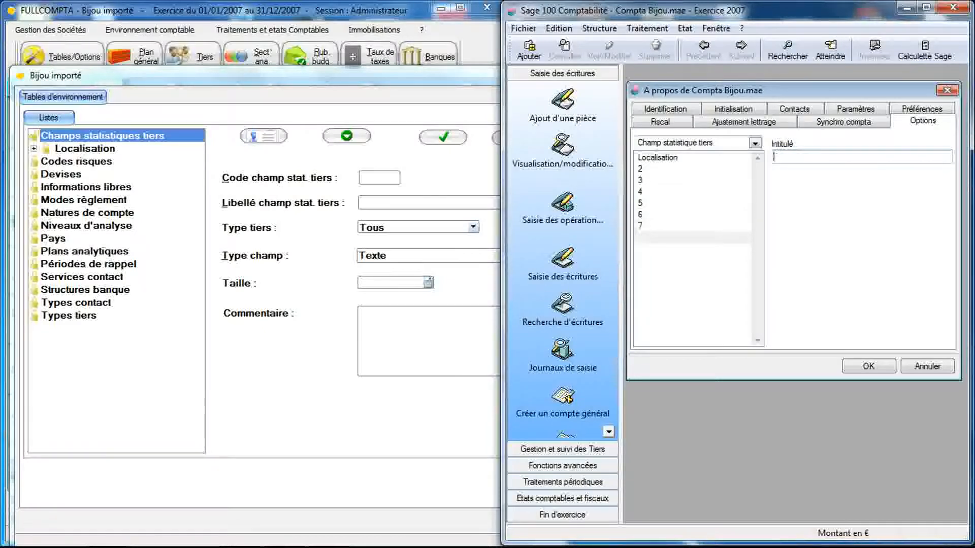
type("8")
key("Return")
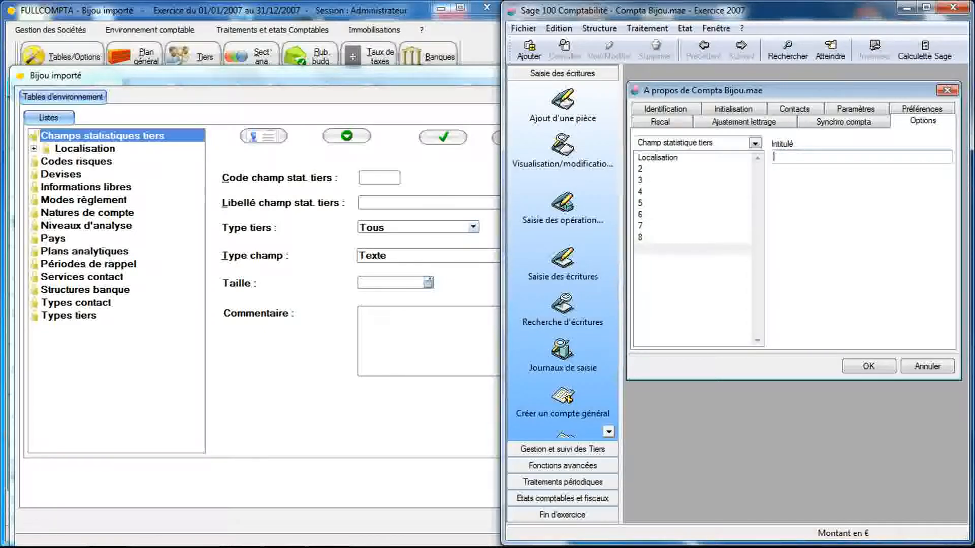
type("9")
key("Return")
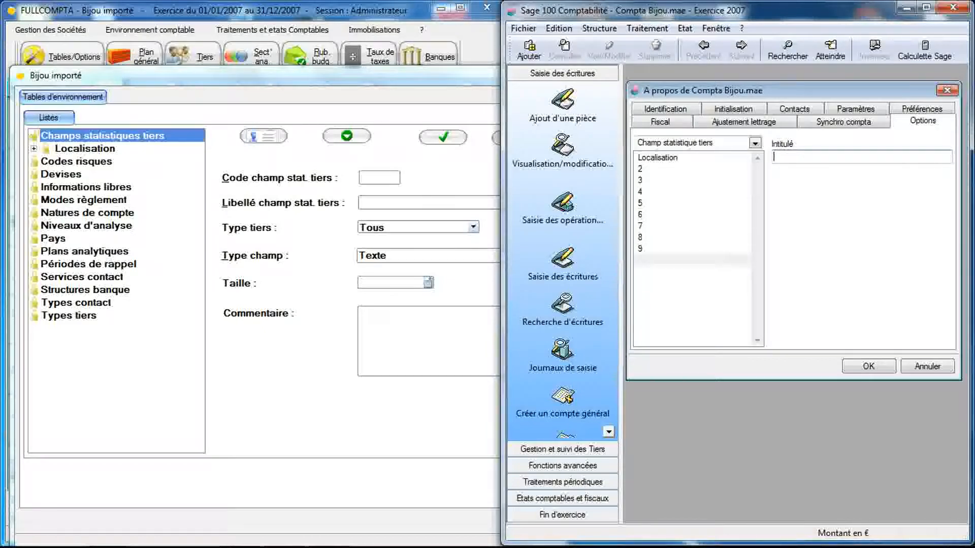
type("10")
key("Return")
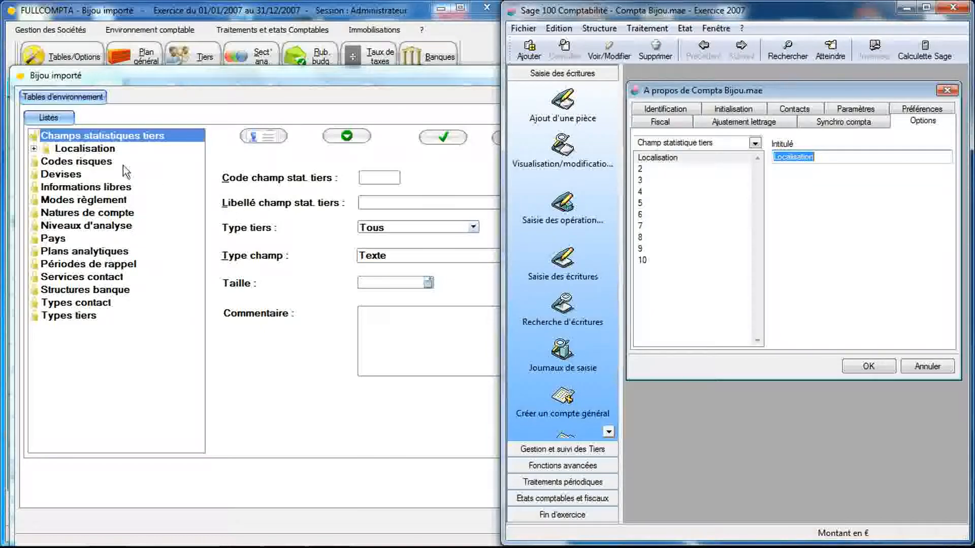
Step: Switch to FULLCOMPTA and add new third-party statistical fields with default labels after Localisation, codes 10 to 49
left_click(100, 152)
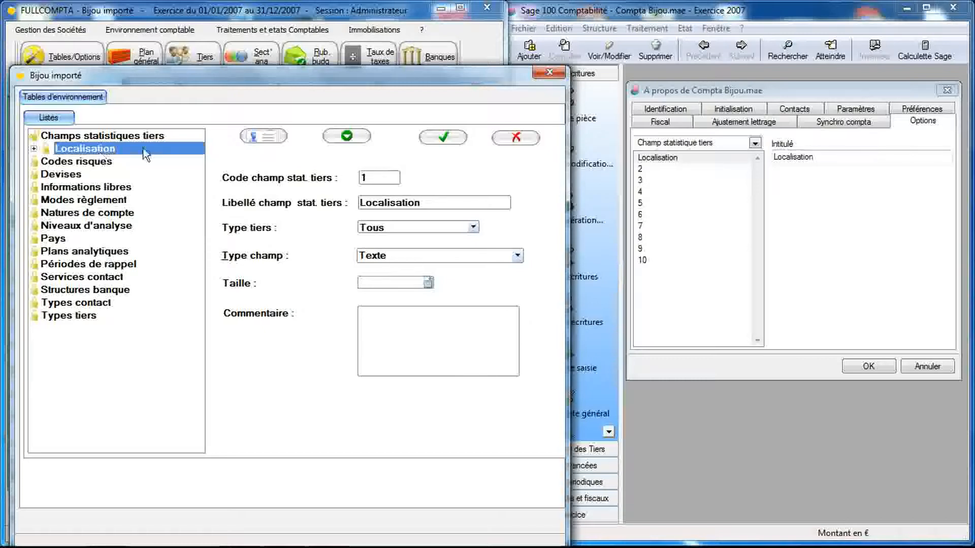
left_click(256, 140)
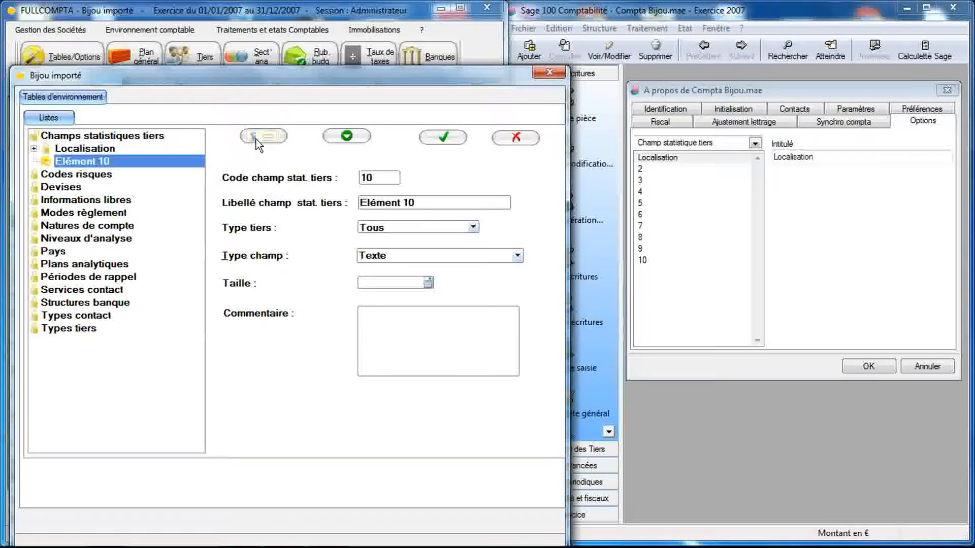
left_click(33, 148)
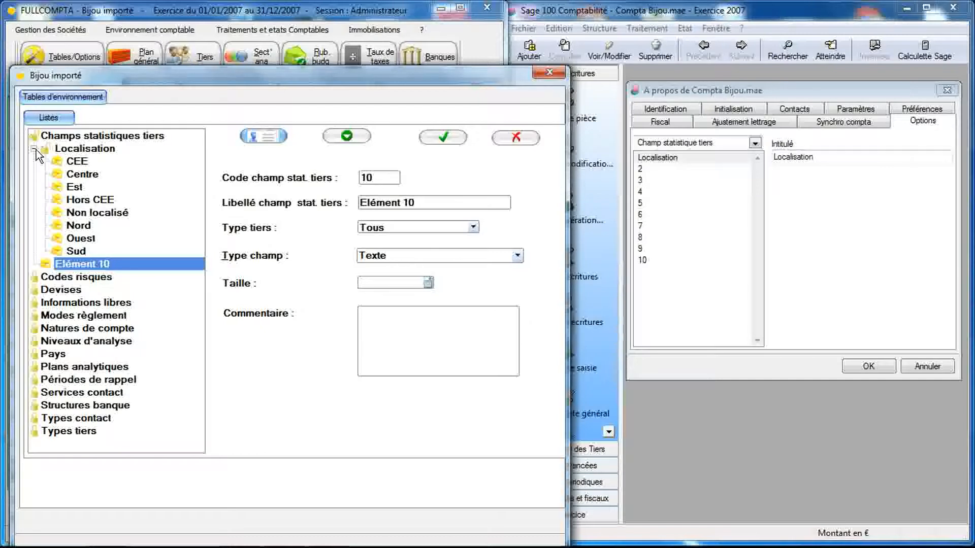
left_click(34, 148)
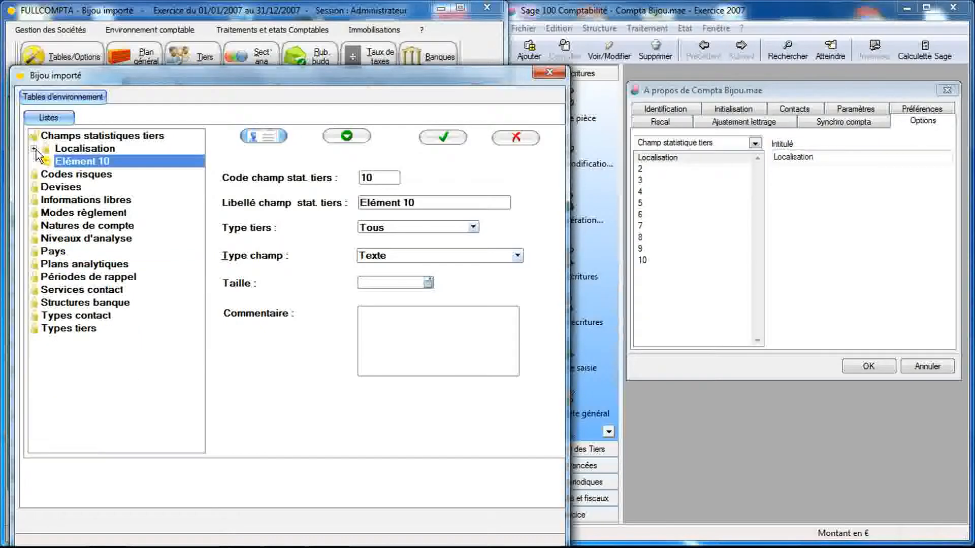
left_click(258, 143)
left_click(258, 143)
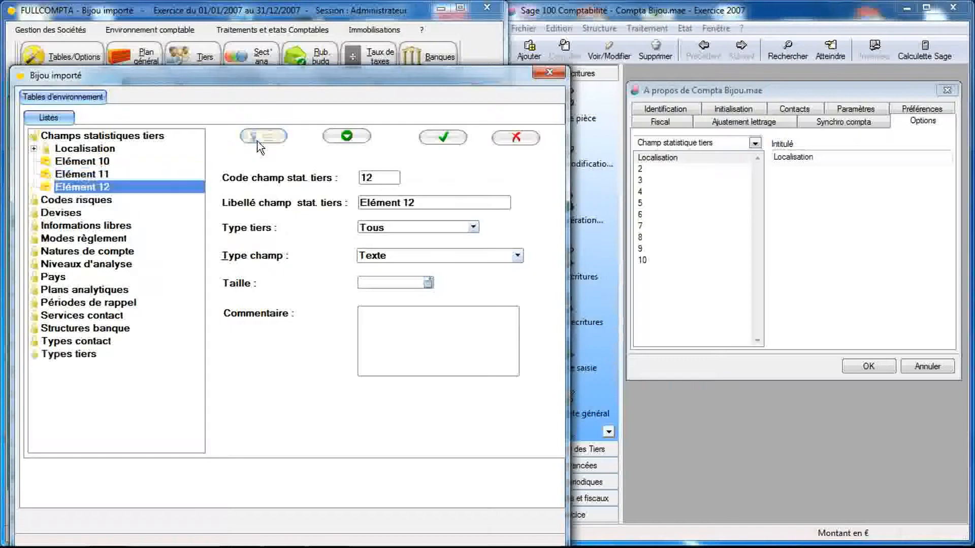
left_click(258, 143)
left_click(258, 143)
left_click(258, 143)
left_click(258, 143)
left_click(258, 144)
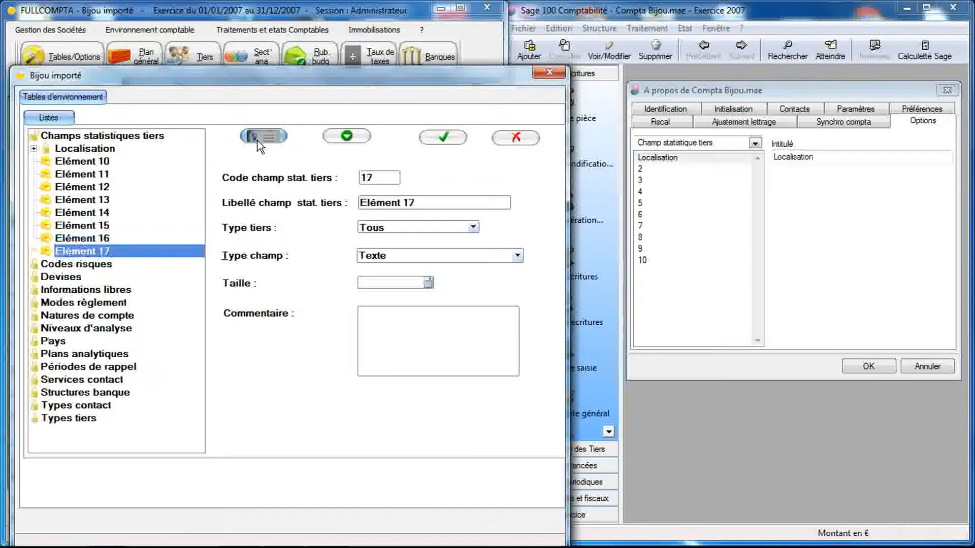
left_click(258, 143)
left_click(258, 143)
left_click(258, 143)
left_click(258, 143)
left_click(258, 143)
left_click(258, 144)
left_click(258, 143)
left_click(258, 143)
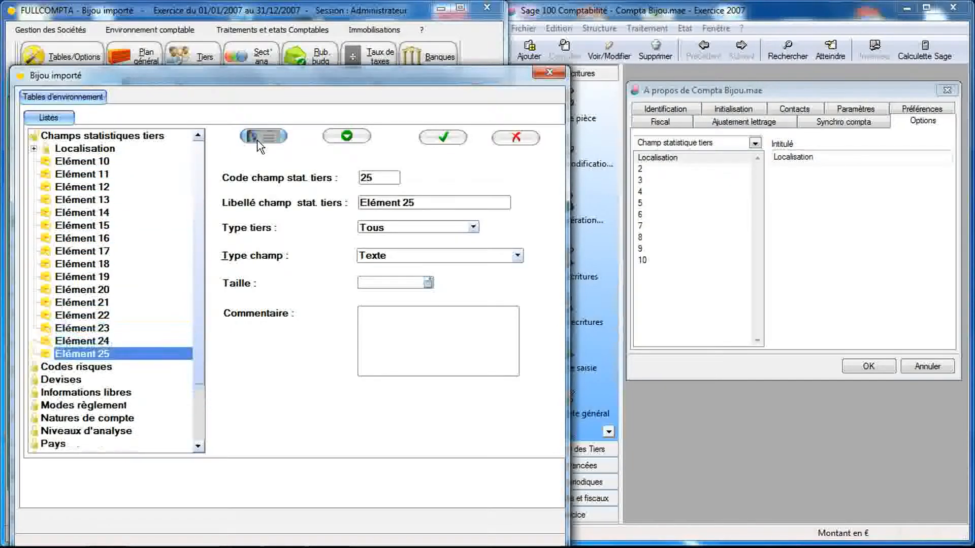
left_click(258, 143)
left_click(258, 143)
left_click(257, 143)
left_click(258, 143)
left_click(258, 143)
left_click(258, 143)
left_click(257, 143)
left_click(258, 143)
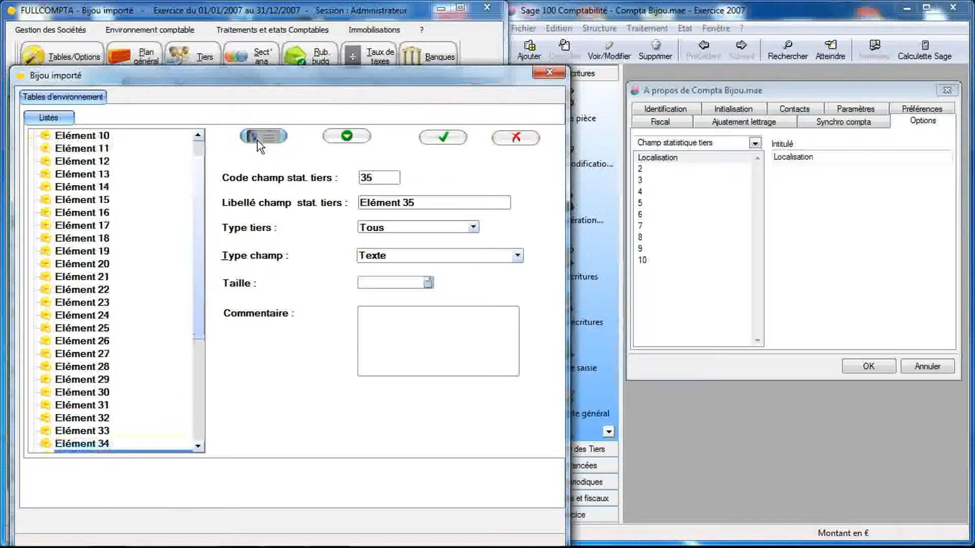
left_click(258, 143)
left_click(258, 142)
left_click(258, 142)
left_click(257, 142)
left_click(258, 142)
left_click(258, 142)
left_click(258, 142)
left_click(258, 142)
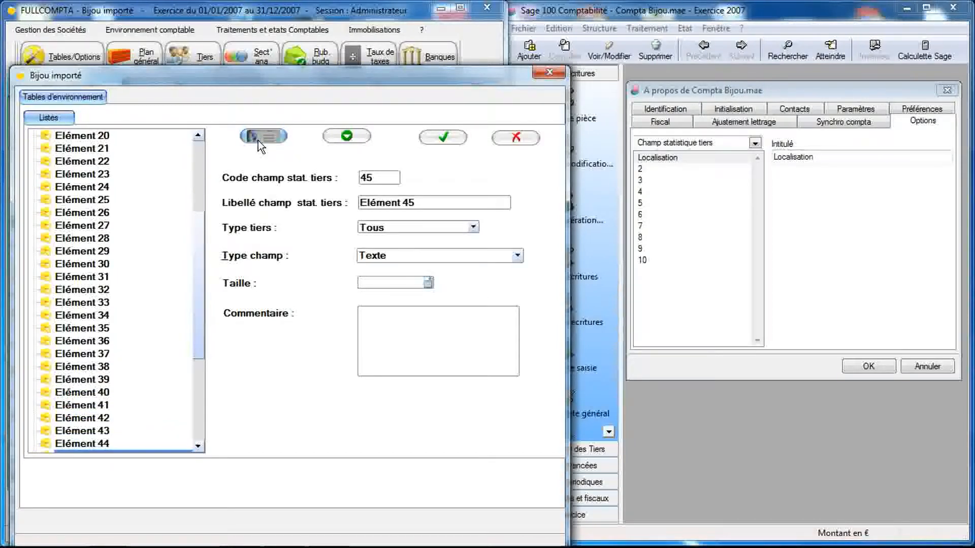
left_click(258, 140)
left_click(257, 140)
left_click(258, 140)
left_click(258, 140)
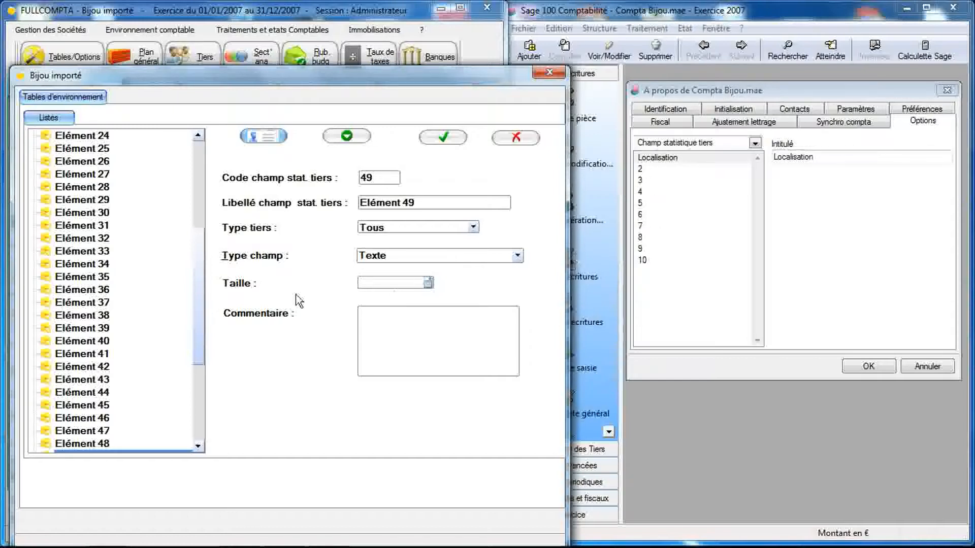
Step: Delete the third-party statistical fields Elément 10 through Elément 49 in FULLCOMPTA, keeping Localisation and selecting it
left_click_drag(197, 347, 195, 261)
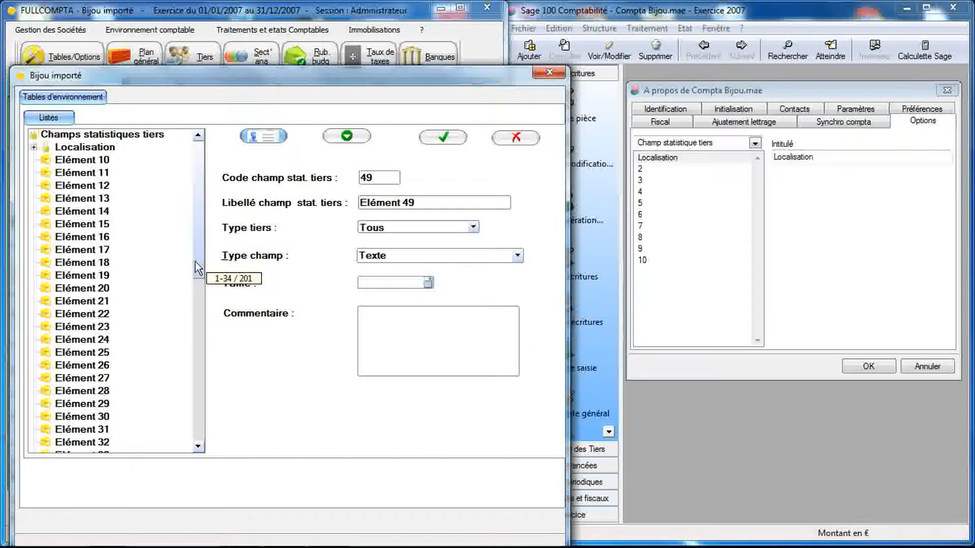
left_click(96, 162)
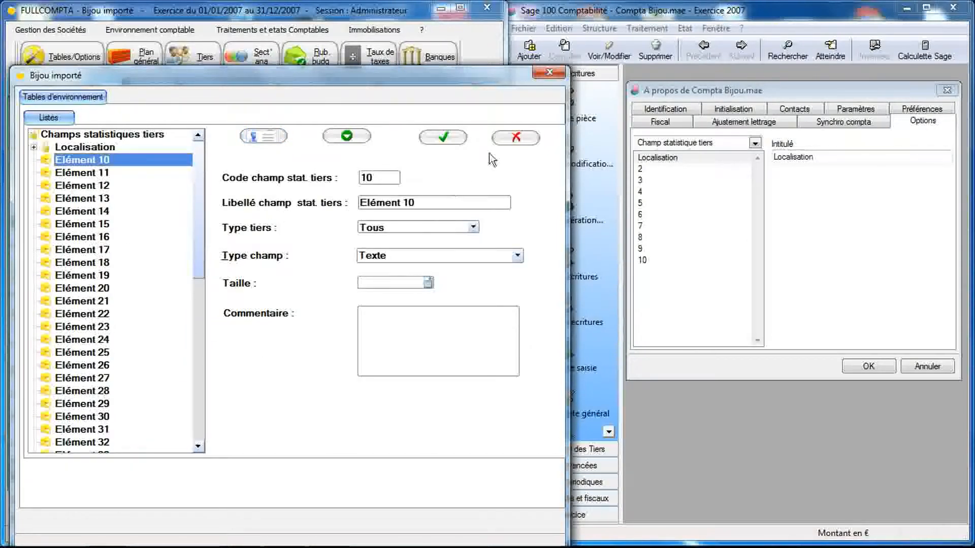
left_click(506, 139)
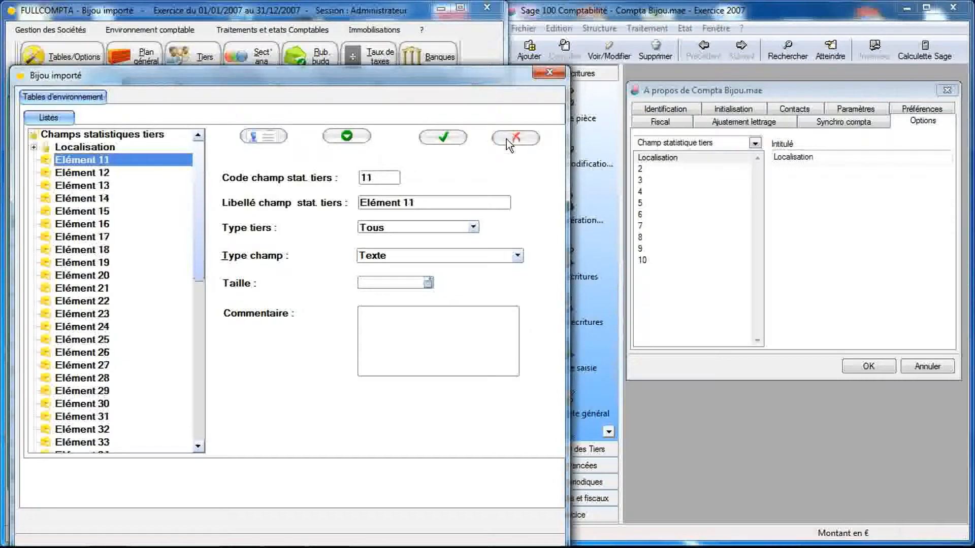
left_click(507, 139)
left_click(507, 139)
left_click(506, 139)
left_click(507, 139)
left_click(507, 139)
left_click(507, 139)
left_click(507, 139)
left_click(507, 139)
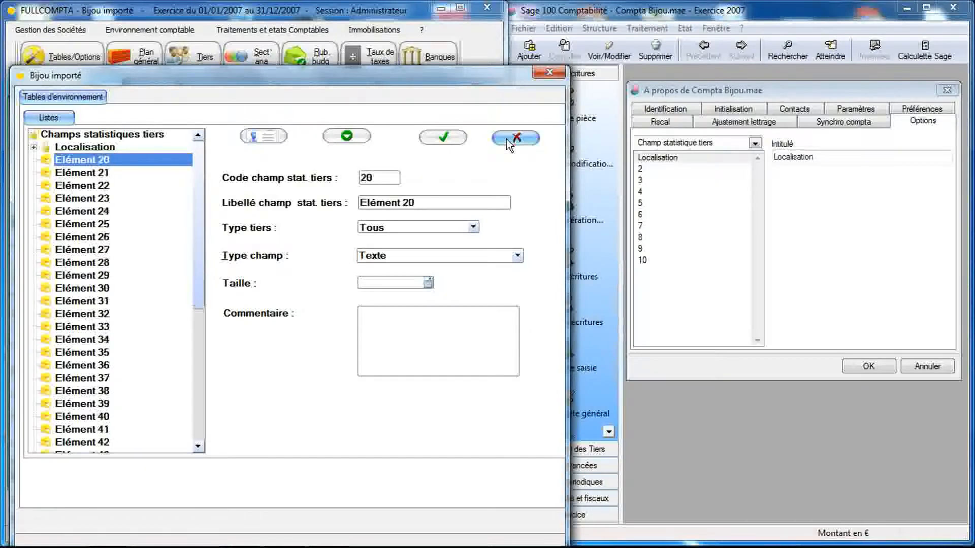
left_click(506, 139)
left_click(507, 139)
left_click(507, 140)
left_click(506, 139)
left_click(506, 139)
left_click(506, 139)
left_click(507, 139)
left_click(506, 139)
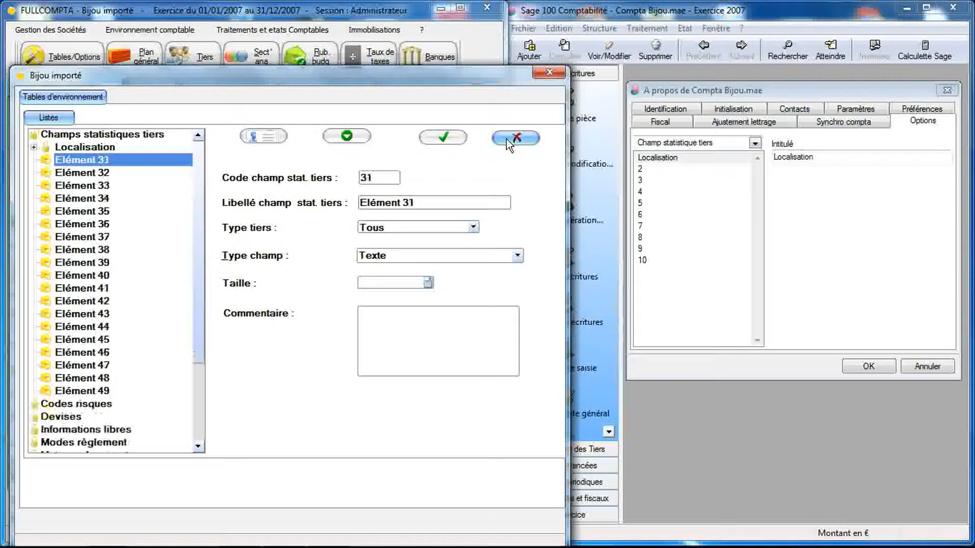
left_click(506, 139)
left_click(507, 139)
left_click(506, 139)
left_click(507, 139)
left_click(506, 139)
left_click(507, 139)
left_click(507, 139)
left_click(507, 139)
left_click(506, 139)
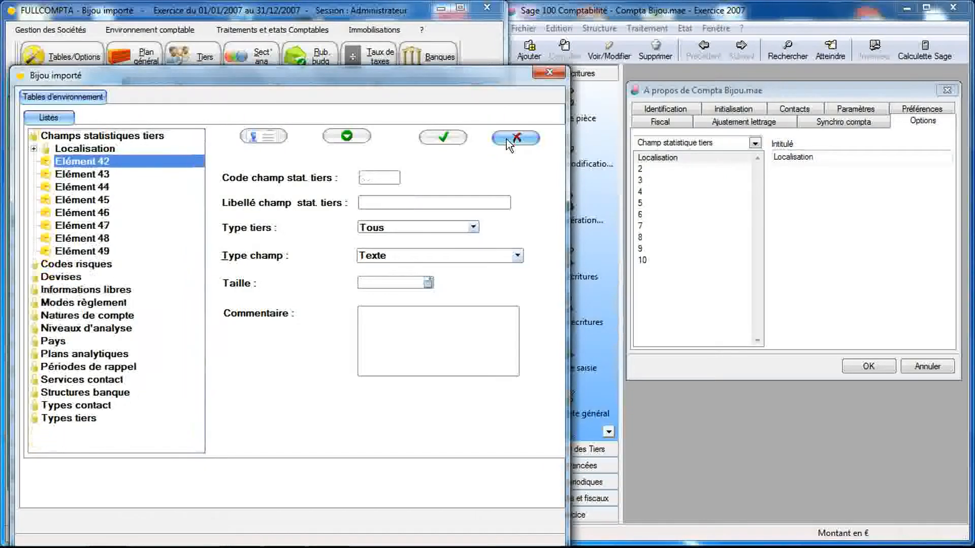
left_click(507, 139)
left_click(506, 139)
left_click(506, 139)
left_click(507, 139)
left_click(507, 139)
left_click(507, 140)
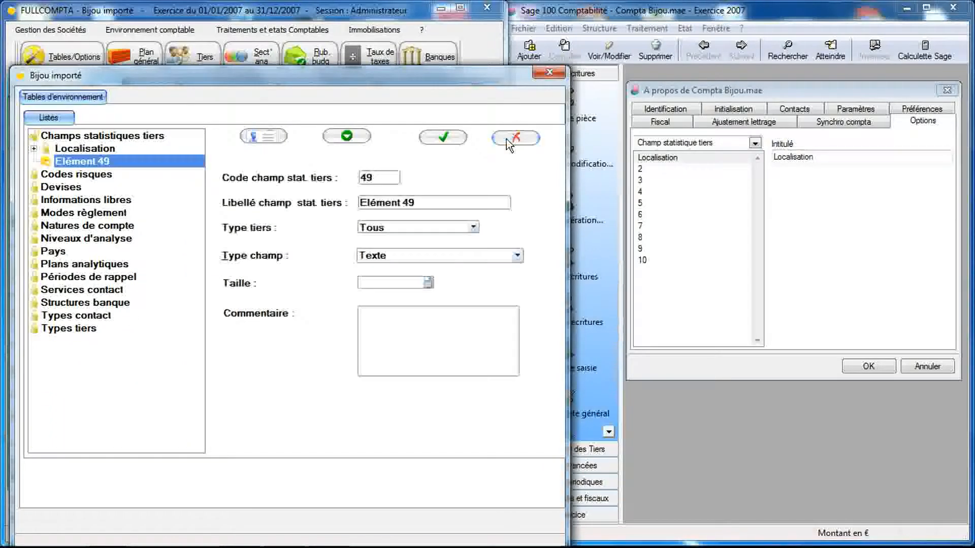
left_click(507, 139)
left_click(115, 148)
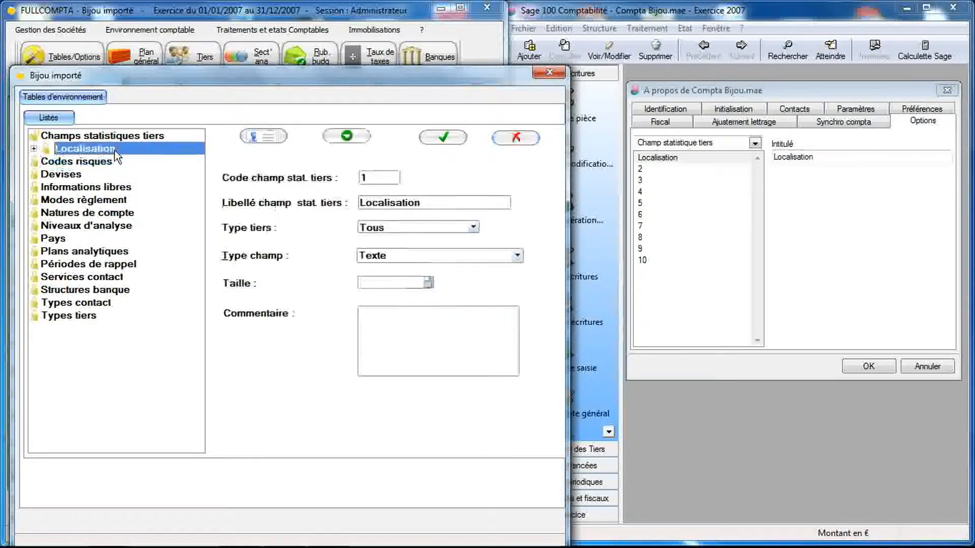
Step: Switch to Sage 100 Comptabilité and delete the third-party statistical fields titled 2 through 10, confirming each deletion
left_click(648, 172)
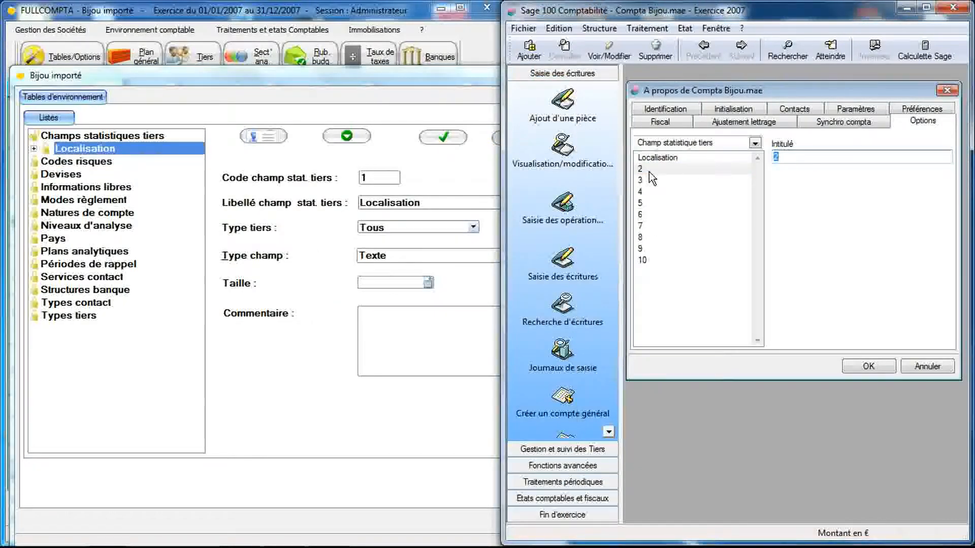
key("Tab")
left_click(656, 51)
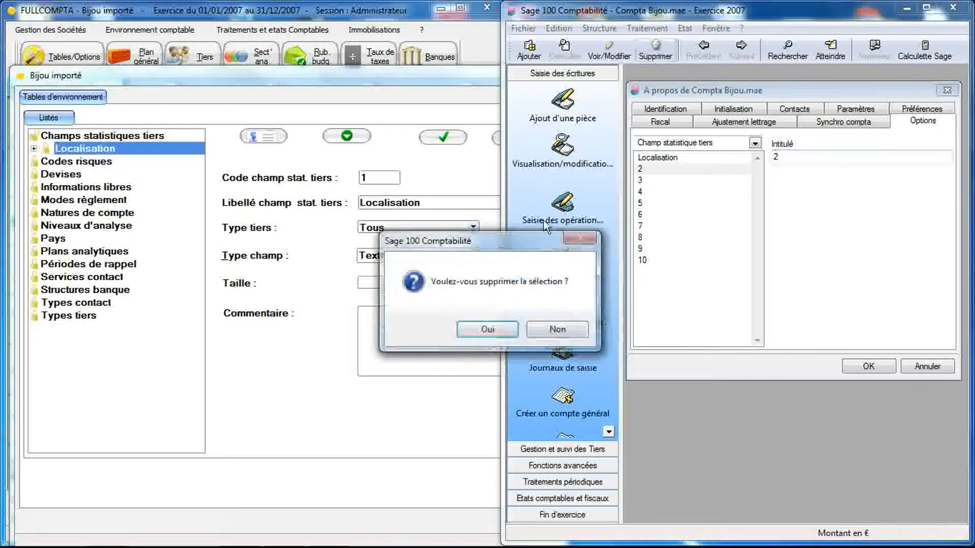
left_click(491, 330)
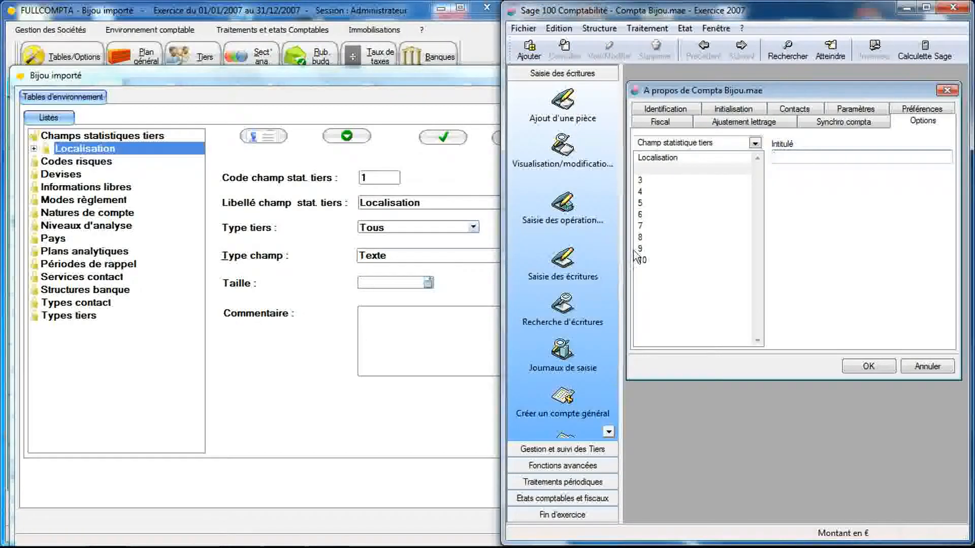
left_click(652, 180)
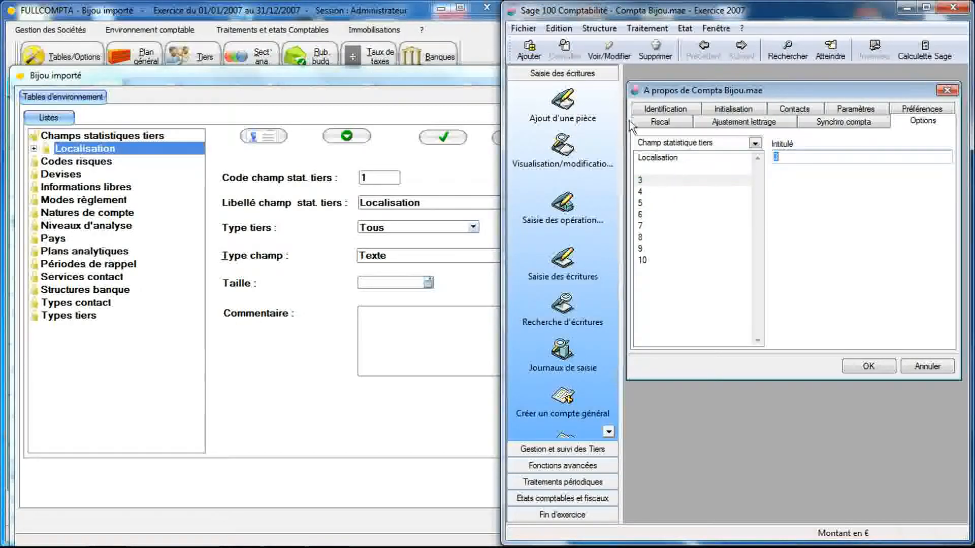
left_click(656, 51)
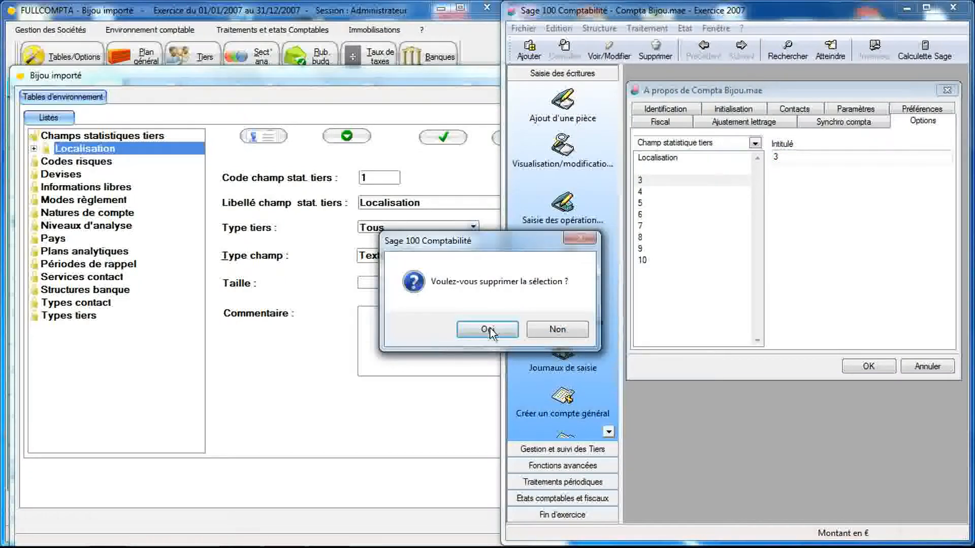
left_click(490, 328)
left_click(645, 191)
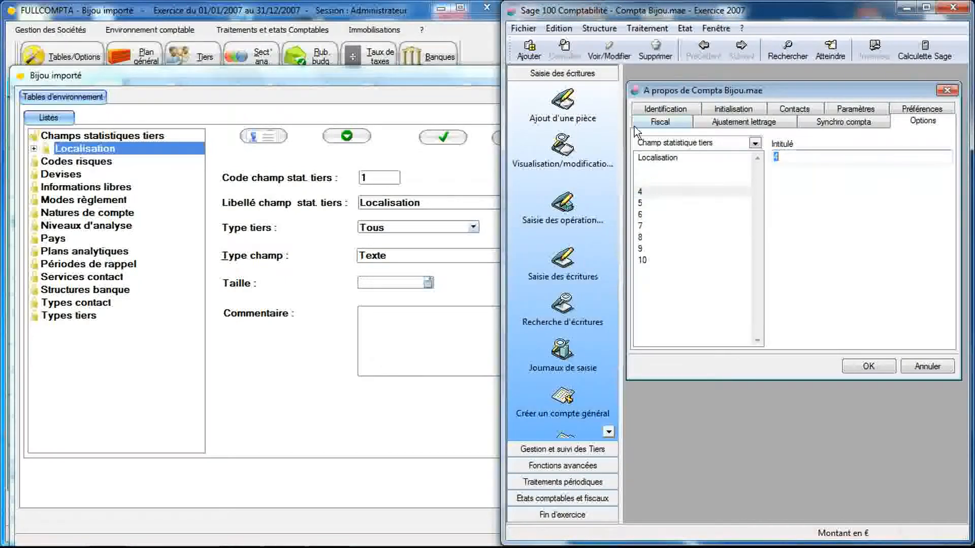
left_click(651, 53)
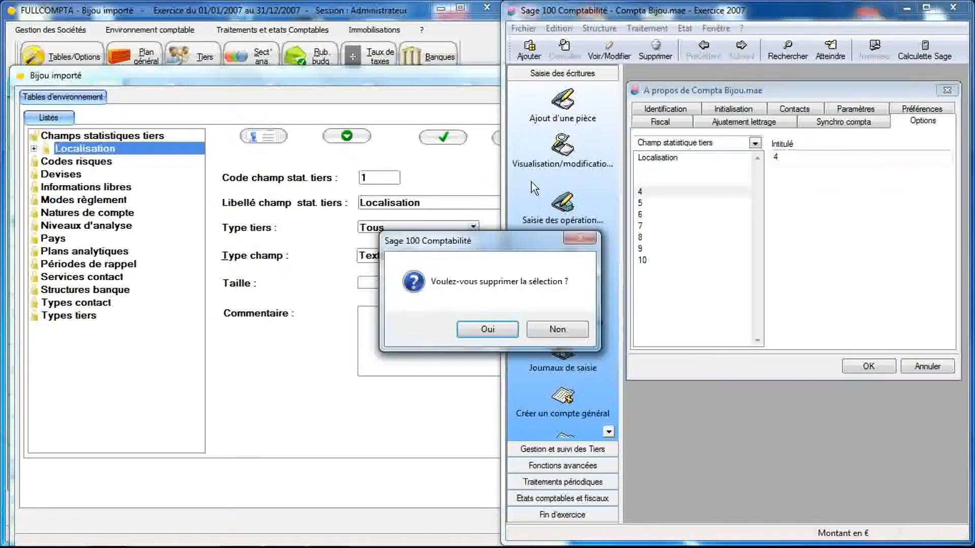
left_click(489, 329)
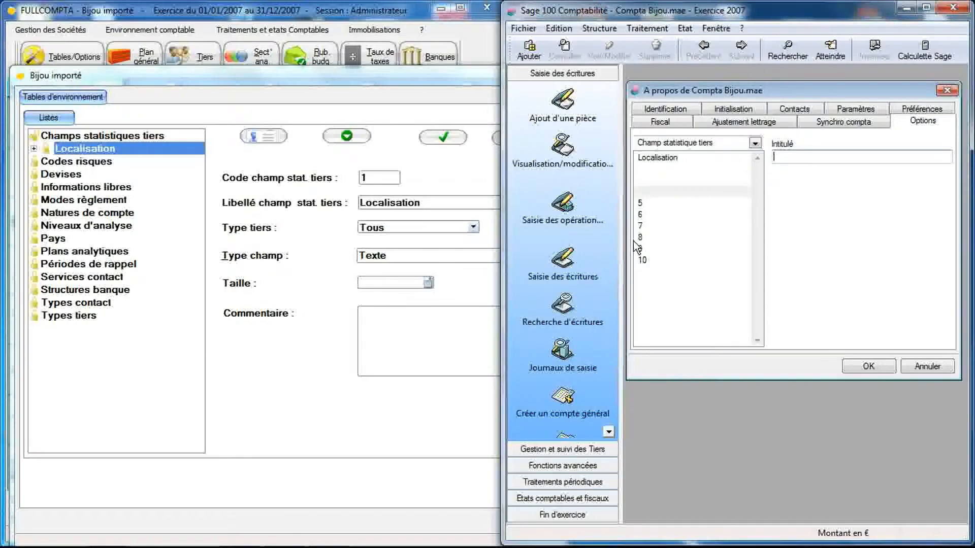
left_click(646, 204)
left_click(650, 53)
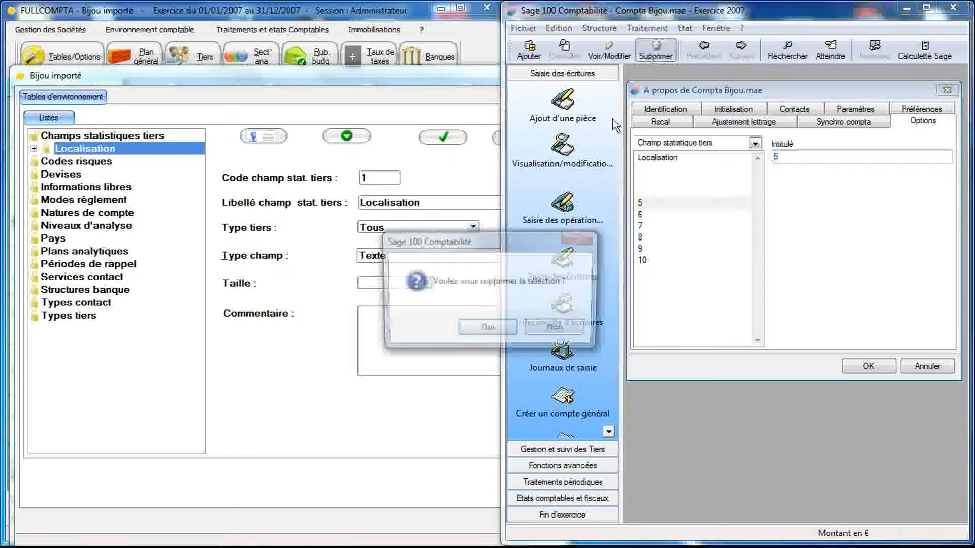
left_click(488, 329)
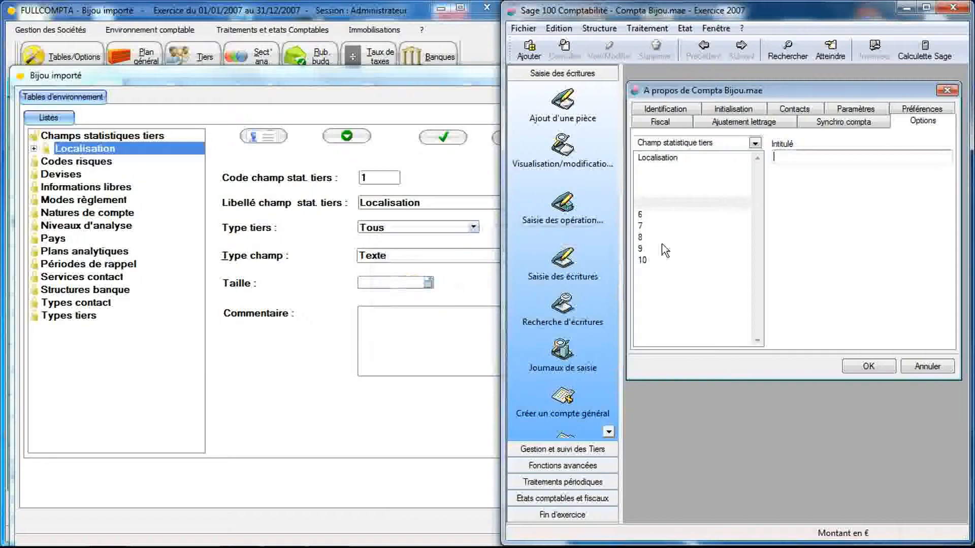
left_click(650, 215)
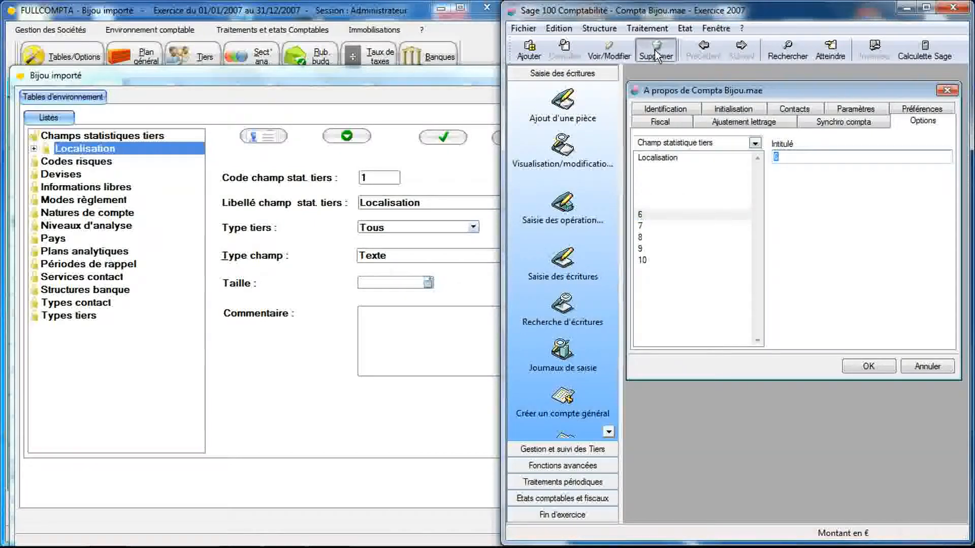
left_click(655, 55)
left_click(497, 330)
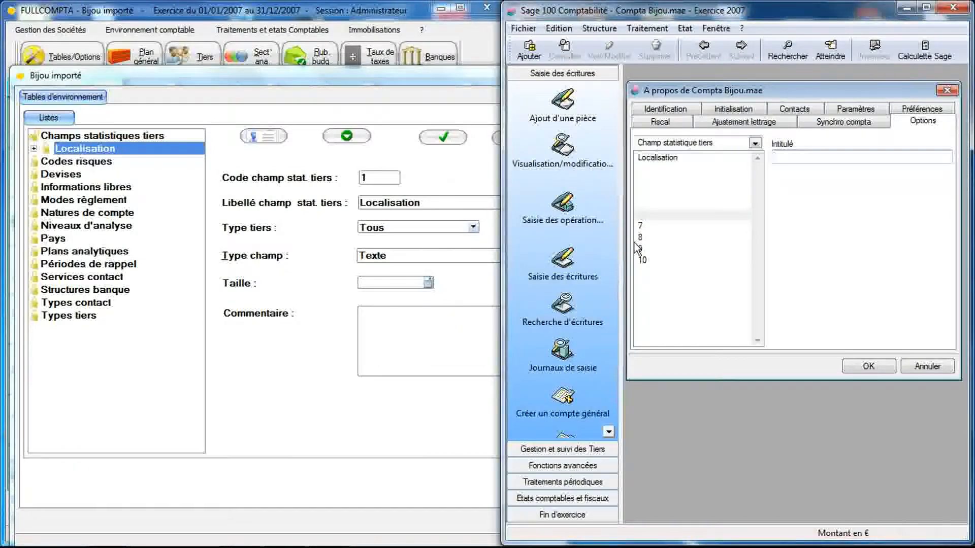
left_click(647, 226)
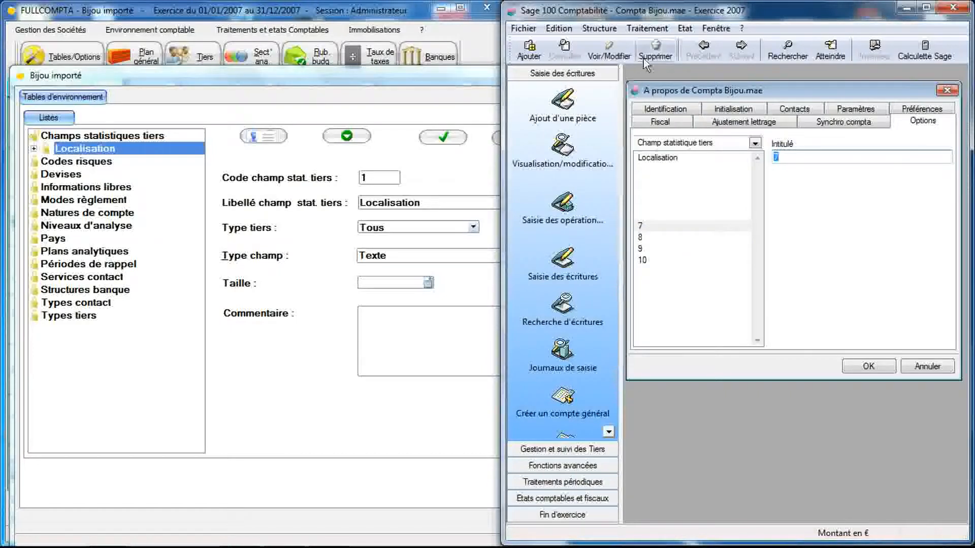
left_click(650, 57)
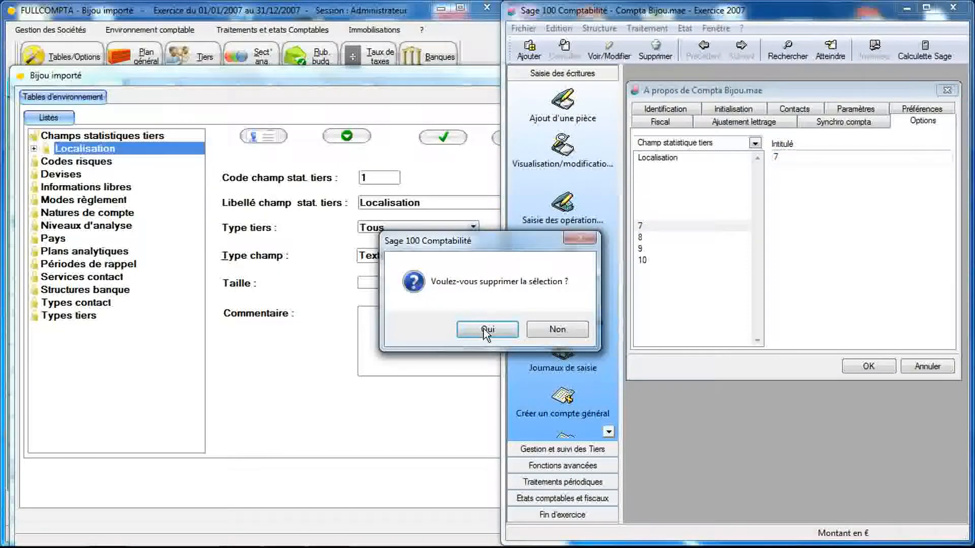
left_click(486, 329)
left_click(643, 242)
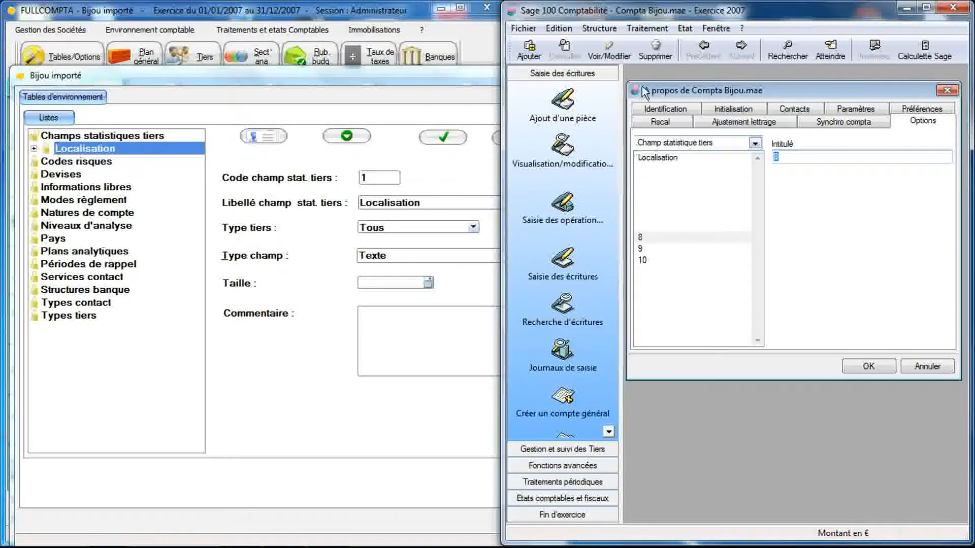
left_click(654, 57)
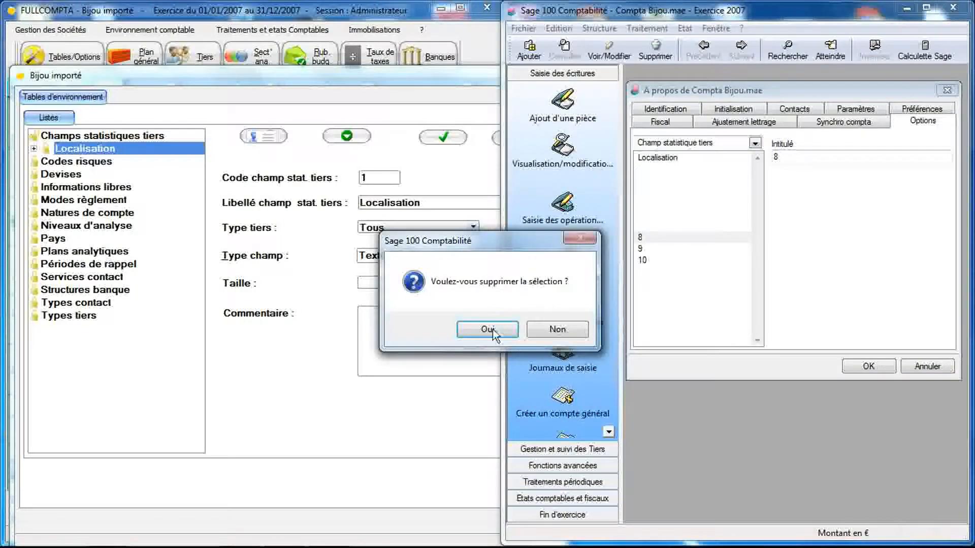
left_click(488, 329)
left_click(659, 245)
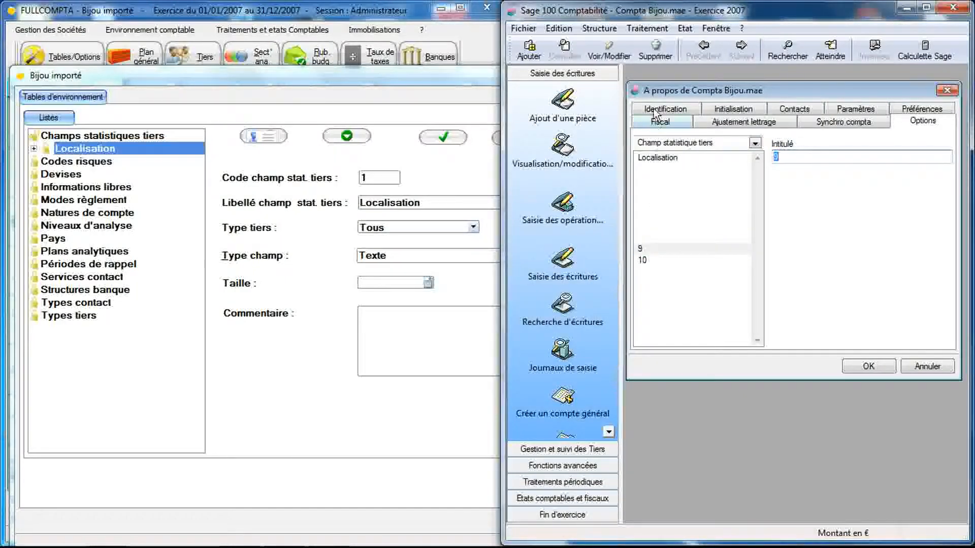
left_click(652, 57)
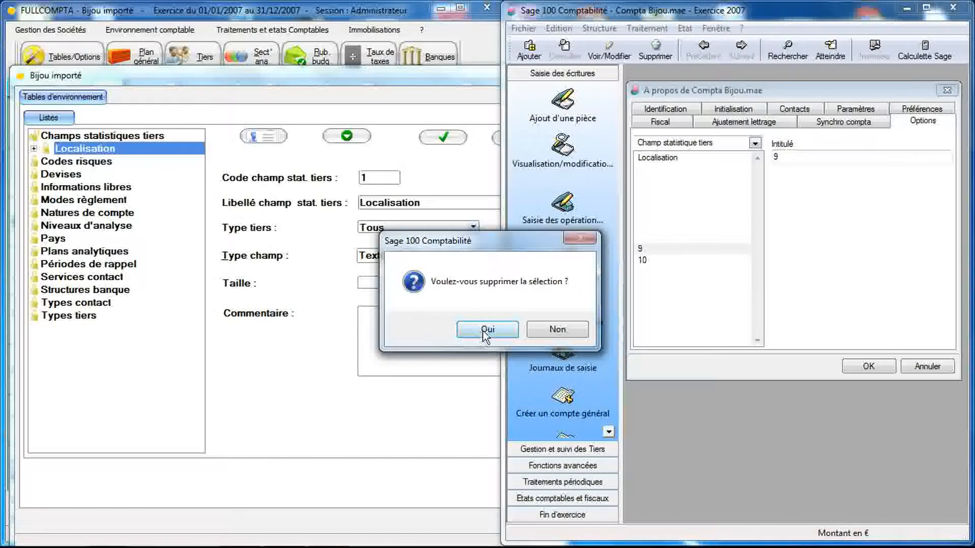
left_click(488, 329)
left_click(660, 262)
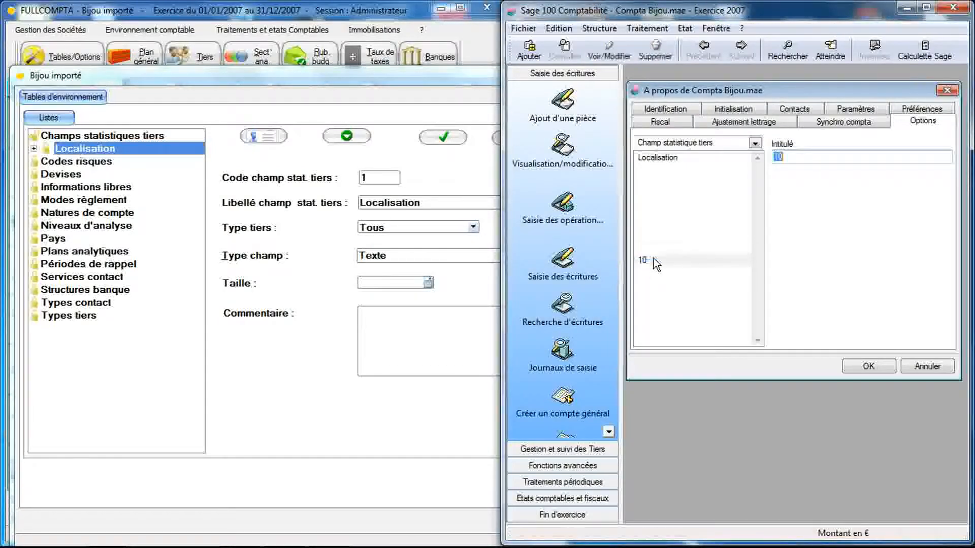
left_click(655, 51)
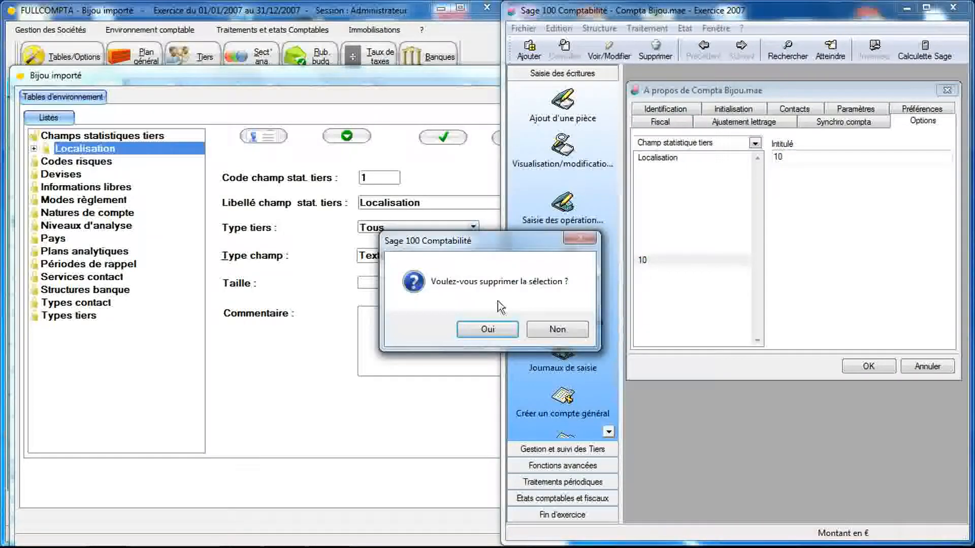
left_click(489, 330)
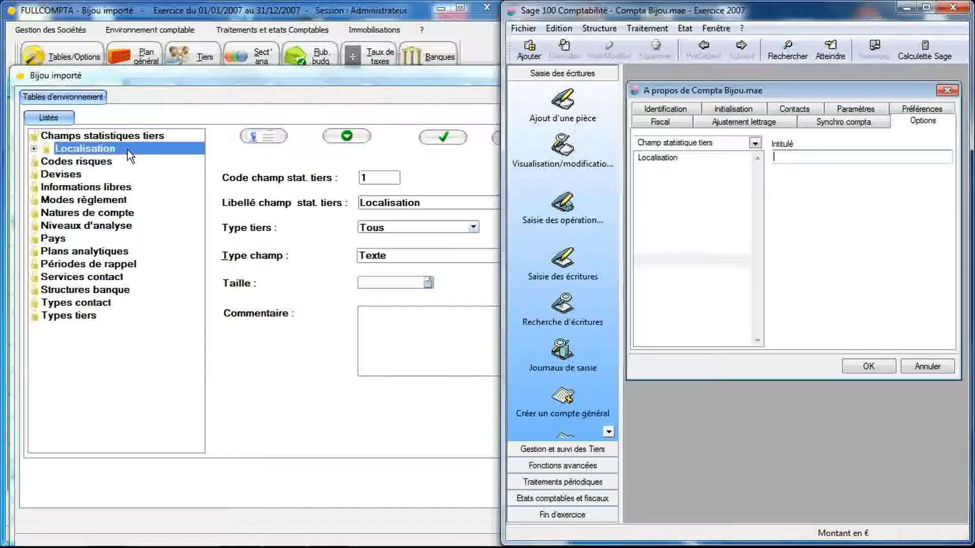
Step: Display the values listed under the Localisation statistical field in FULLCOMPTA and in Sage
left_click(97, 149)
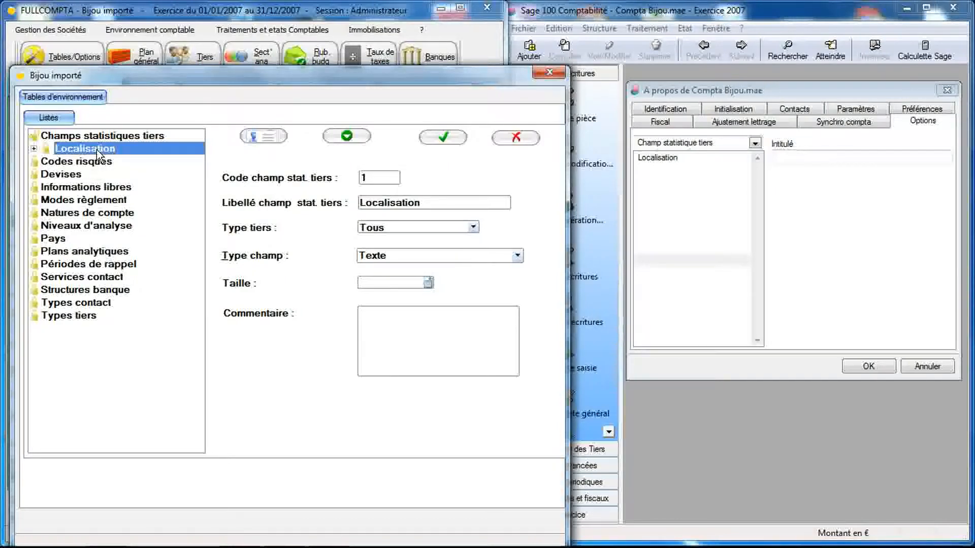
double_click(96, 149)
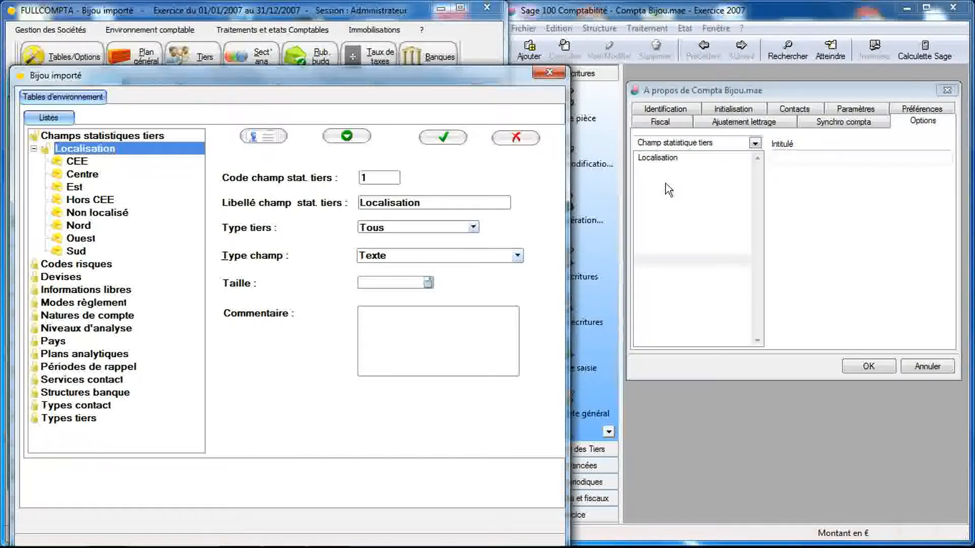
left_click(670, 160)
double_click(670, 160)
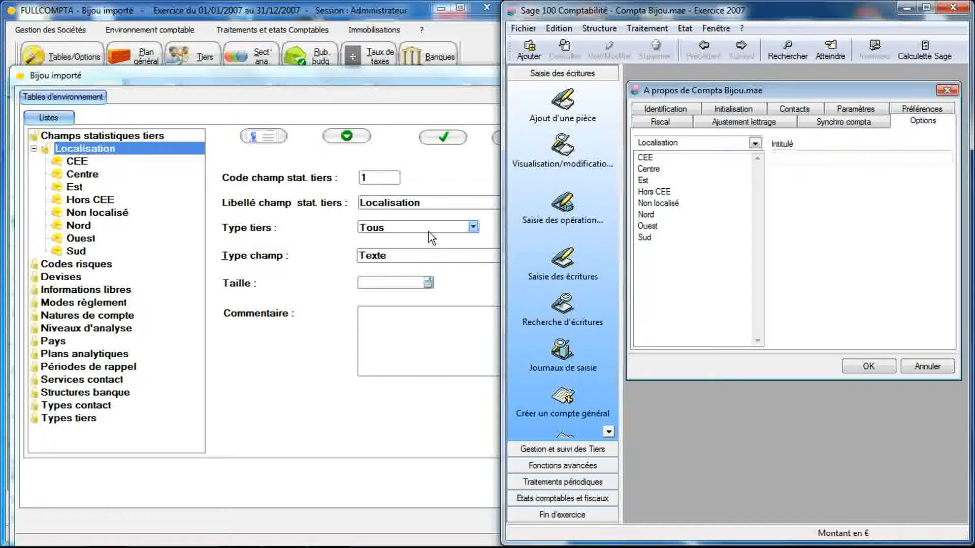
Step: Switch back to FULLCOMPTA and examine the third-party types available for the Localisation field, keeping Tous
left_click(445, 215)
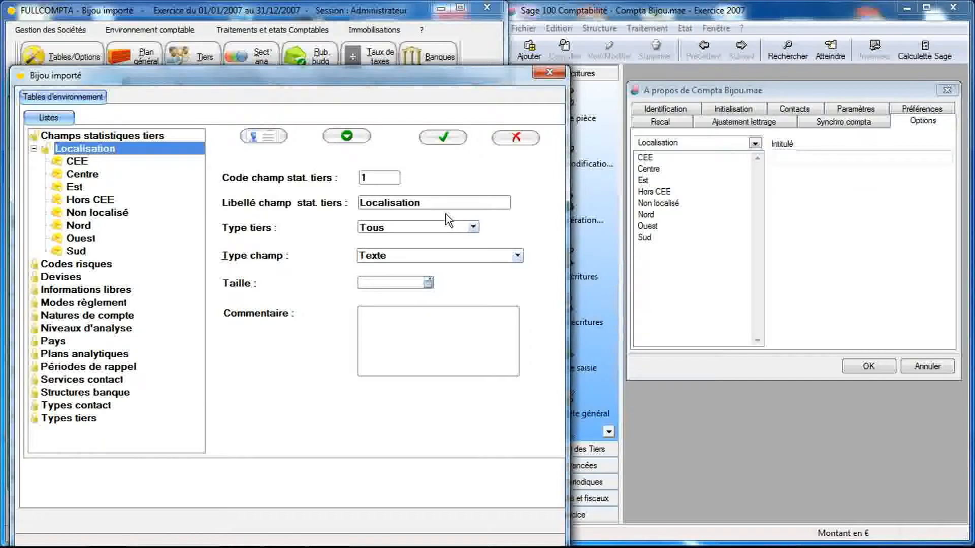
left_click(473, 227)
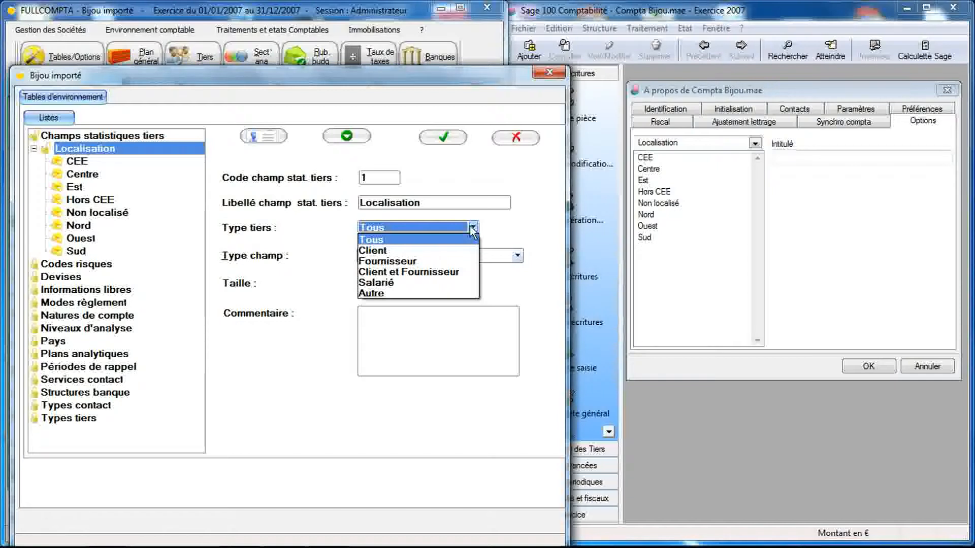
left_click(472, 229)
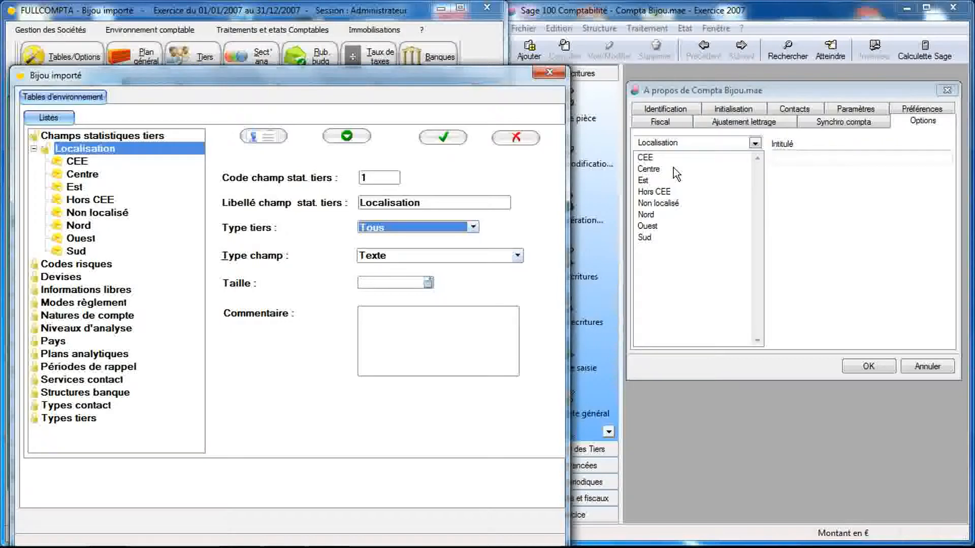
Step: Review the Type tiers choices for Localisation, keeping Tous, and compare with the CEE entry in Sage 100 Comptabilité before returning to FULLCOMPTA
left_click(473, 227)
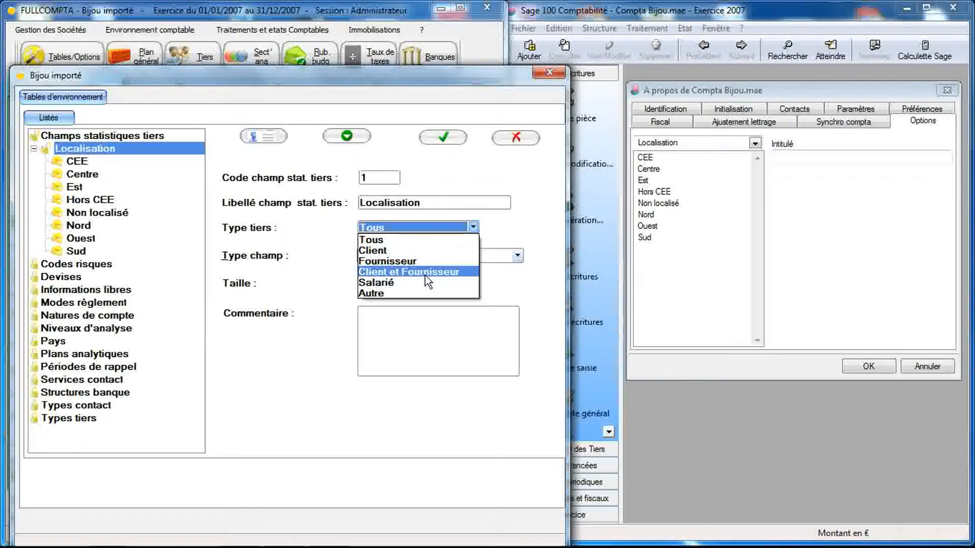
left_click(492, 236)
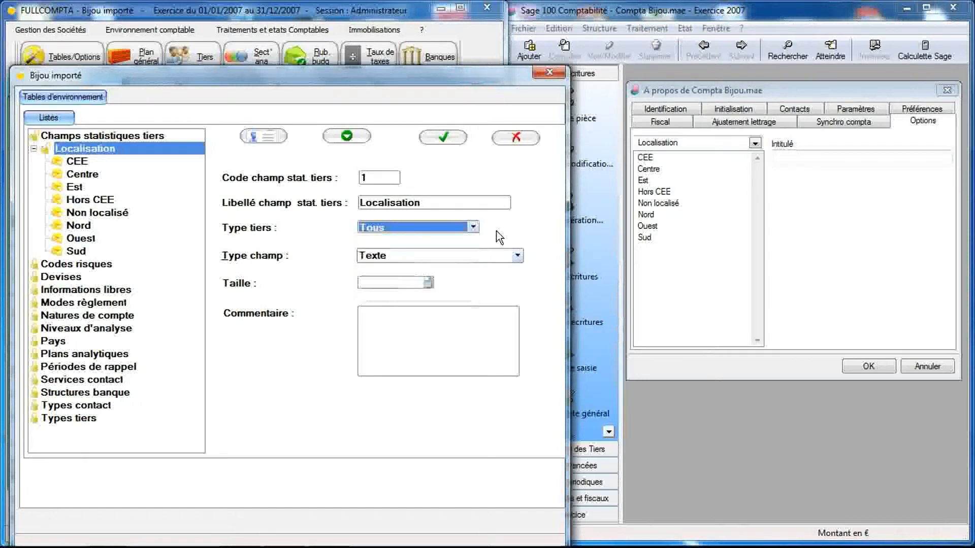
left_click(719, 158)
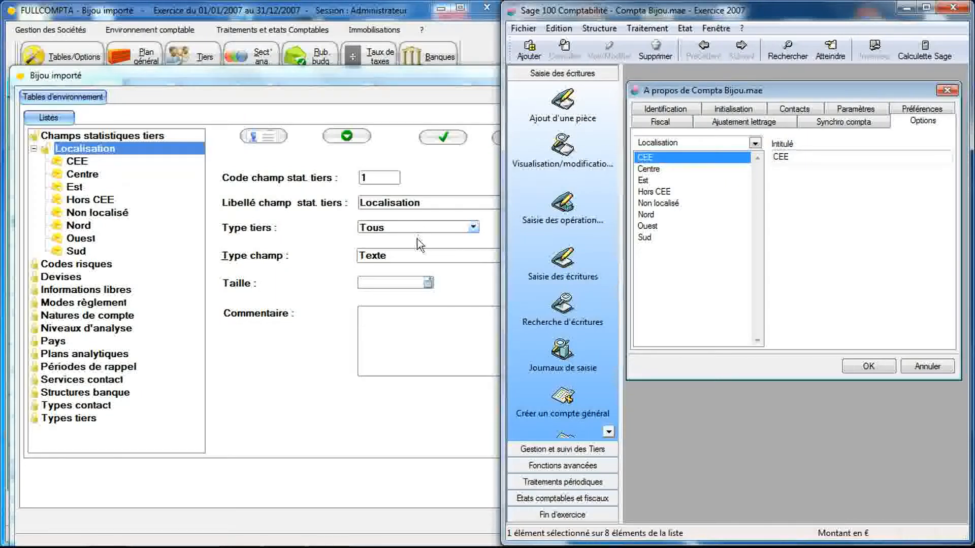
left_click(391, 241)
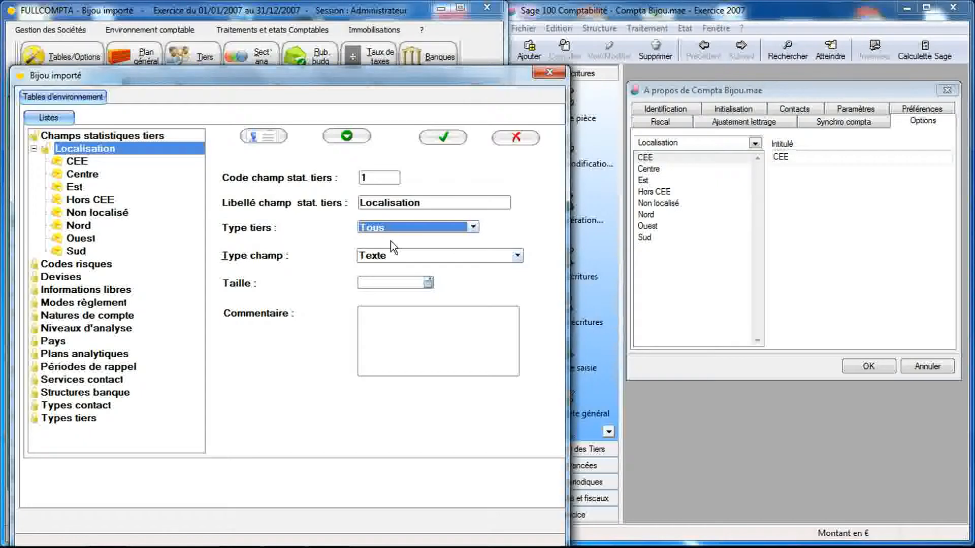
Step: Examine the field types offered for Localisation in FULLCOMPTA, keeping Texte, and check the Sage title and the FULLCOMPTA size field
left_click(425, 254)
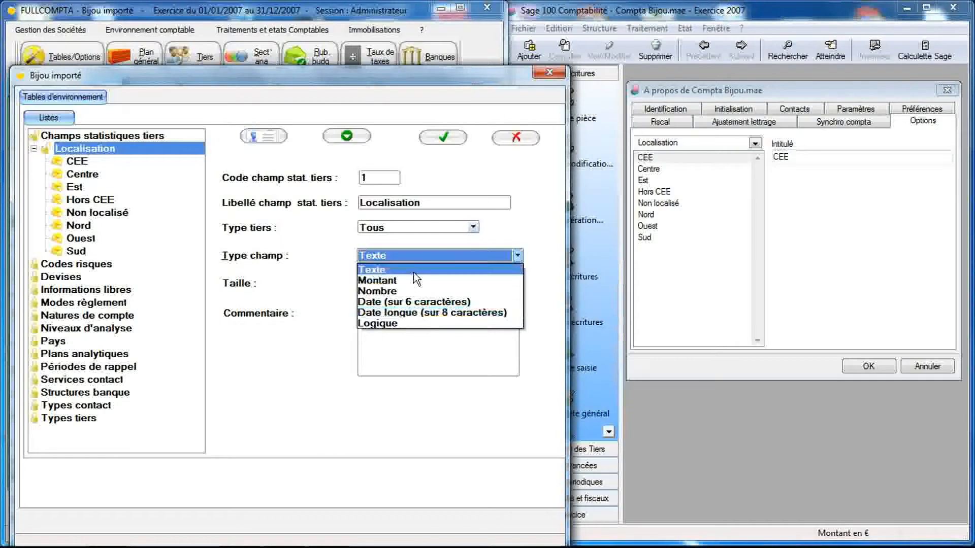
left_click(429, 266)
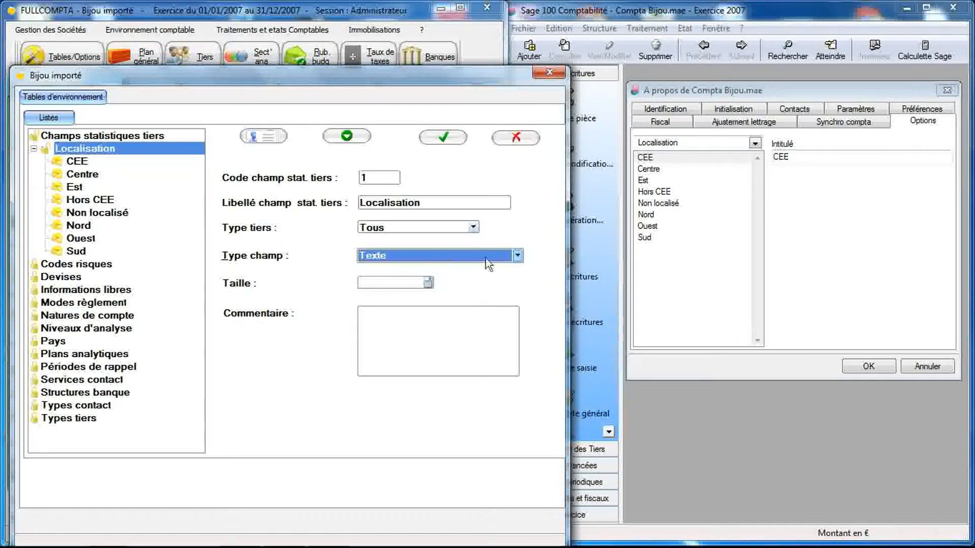
left_click(783, 157)
left_click(439, 257)
left_click(440, 258)
left_click(407, 284)
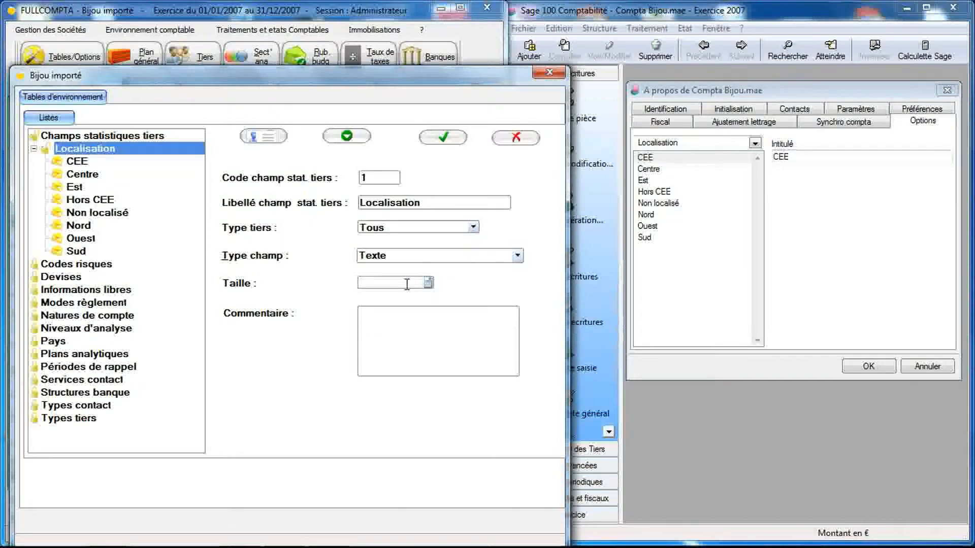
Step: Try the Montant and Nombre field types for Localisation and set the field type back to Texte
left_click(417, 254)
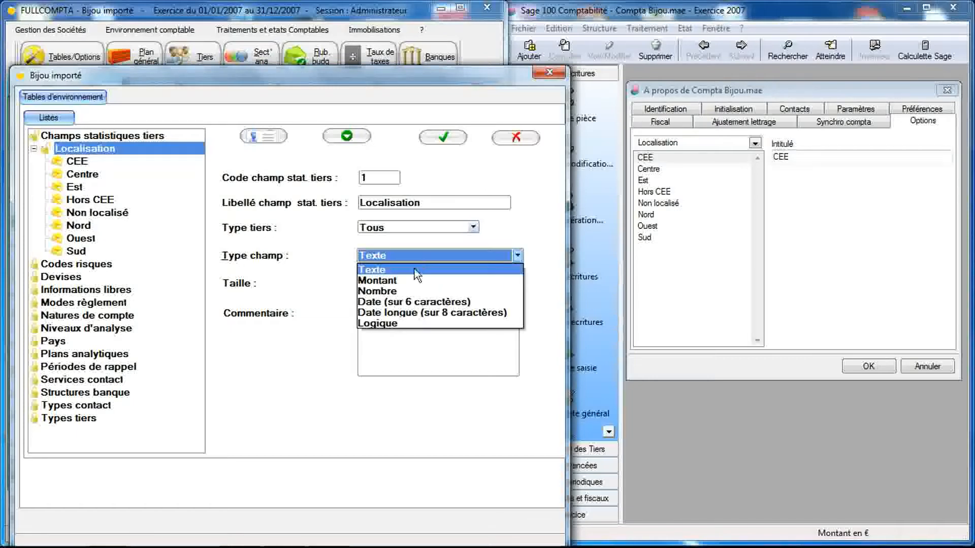
left_click(414, 280)
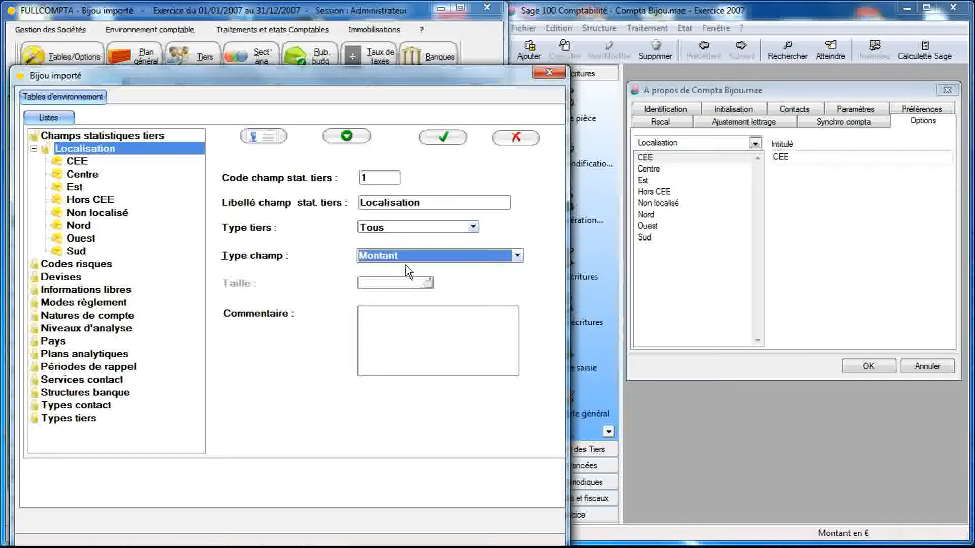
left_click(406, 260)
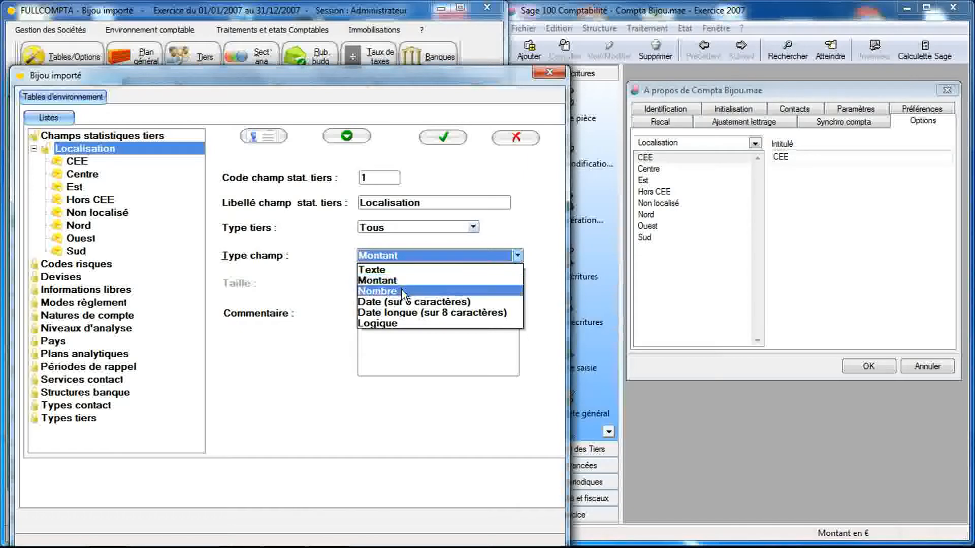
left_click(404, 292)
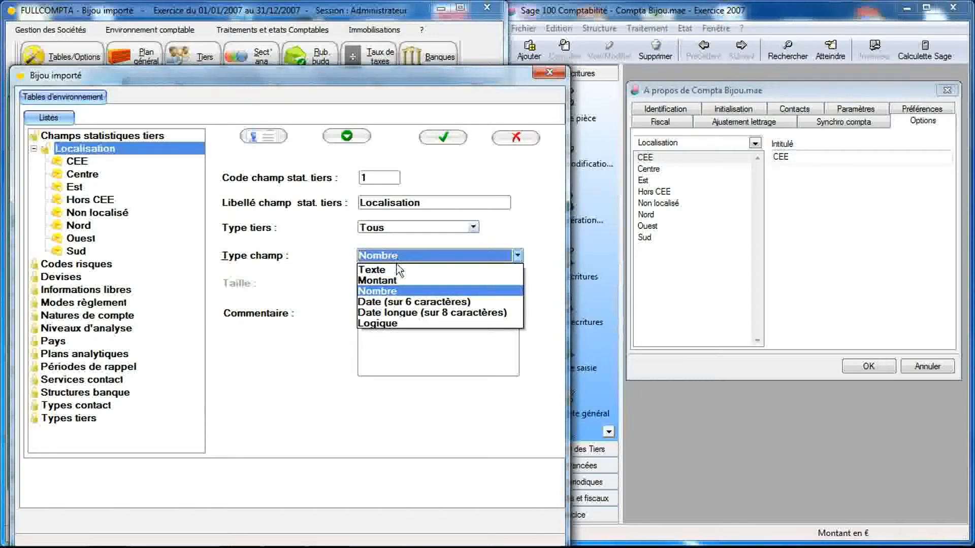
left_click(397, 269)
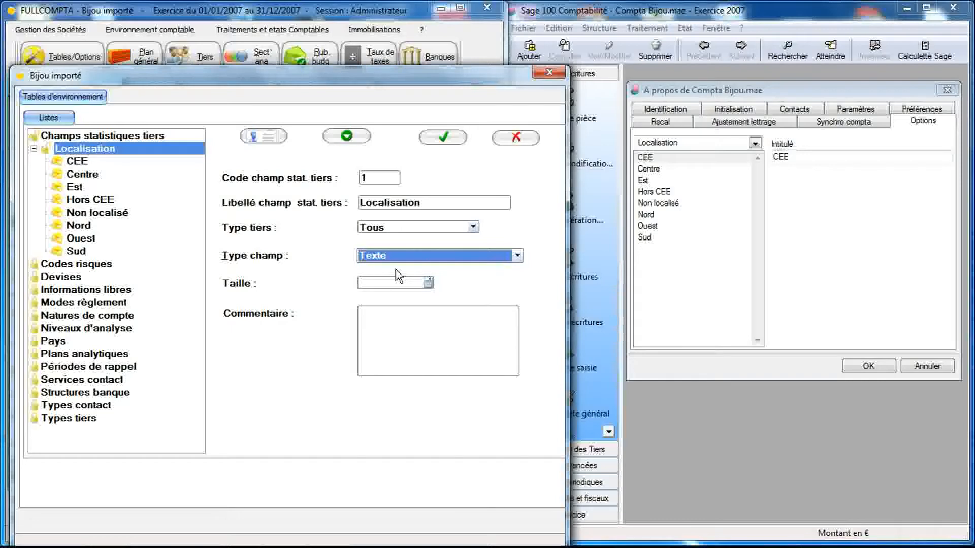
left_click(397, 323)
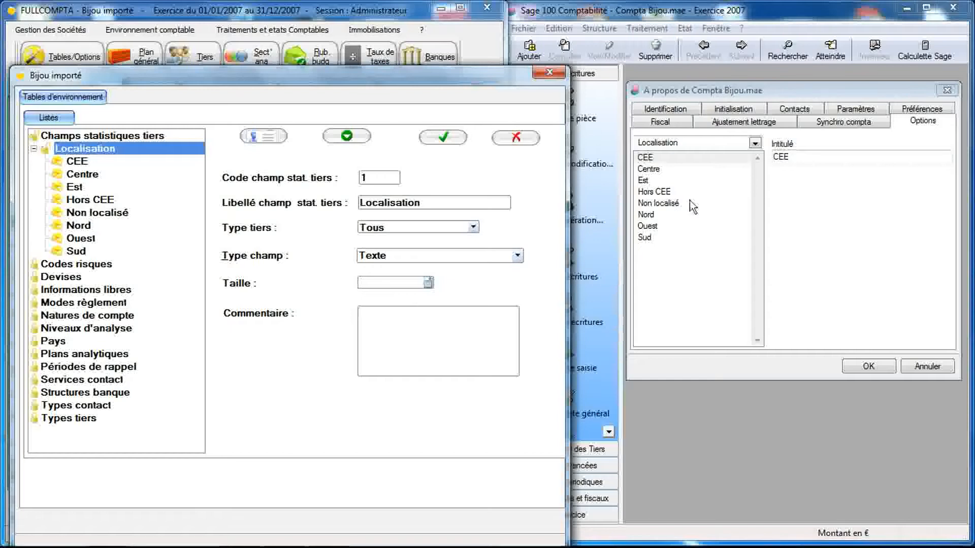
Step: Compare the CEE entry in Sage with the CEE value's settings in FULLCOMPTA, checking them against the parent Localisation field
left_click(678, 163)
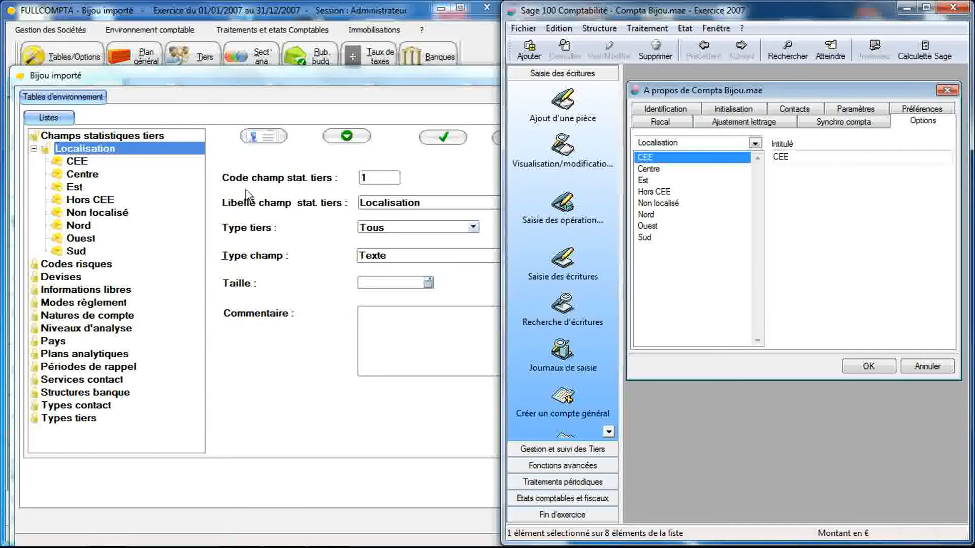
left_click(77, 162)
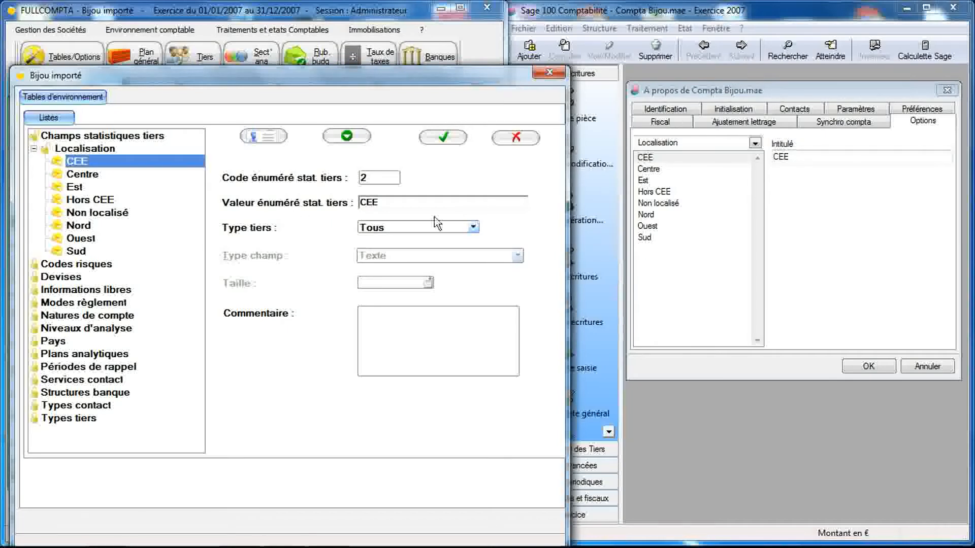
left_click(673, 161)
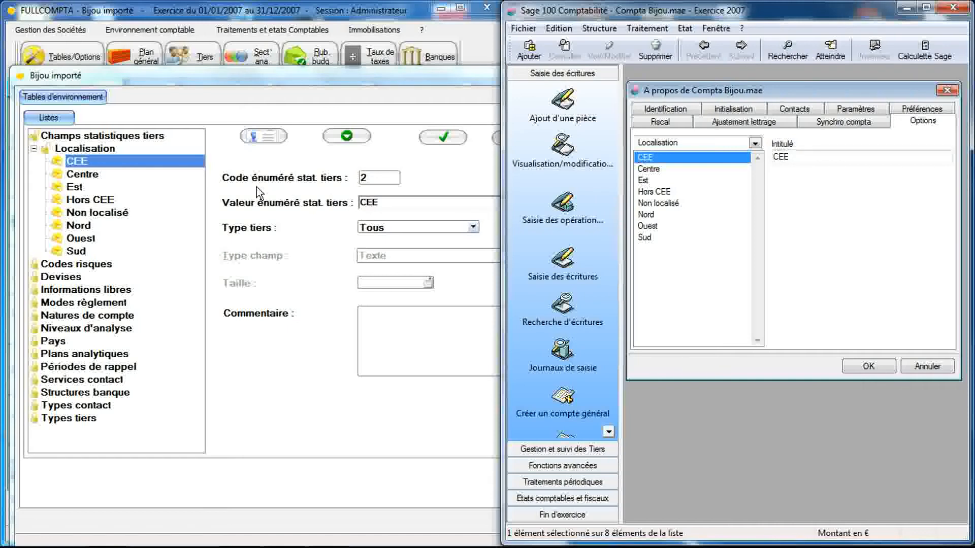
left_click(107, 148)
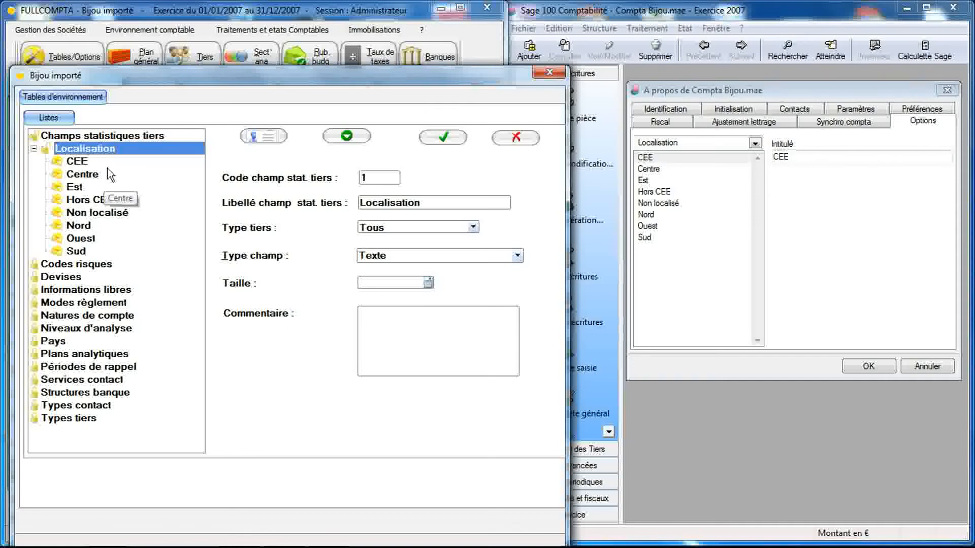
left_click(82, 163)
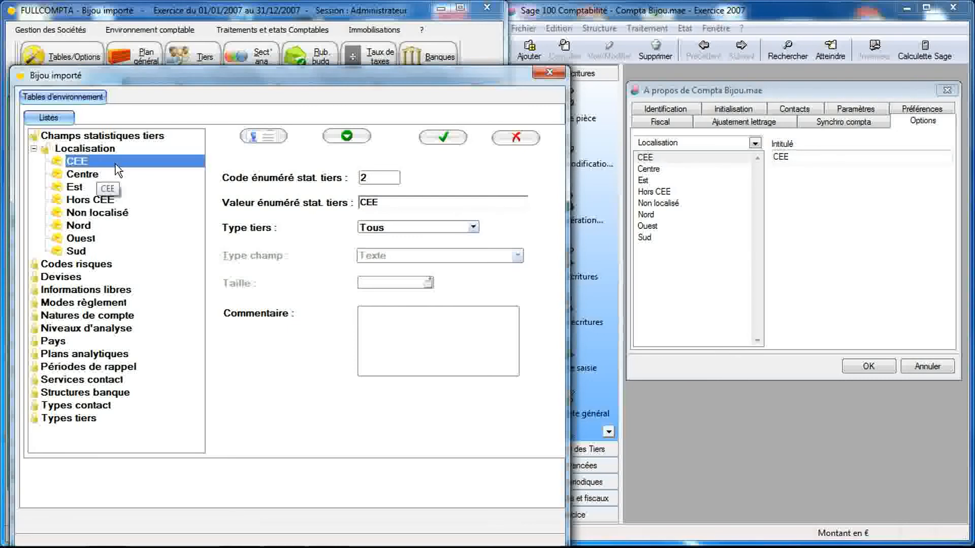
Step: Switch to Sage and view the titles of Centre, Est, Hors CEE and Non localisé before returning to FULLCOMPTA's CEE record
left_click(665, 166)
left_click(664, 170)
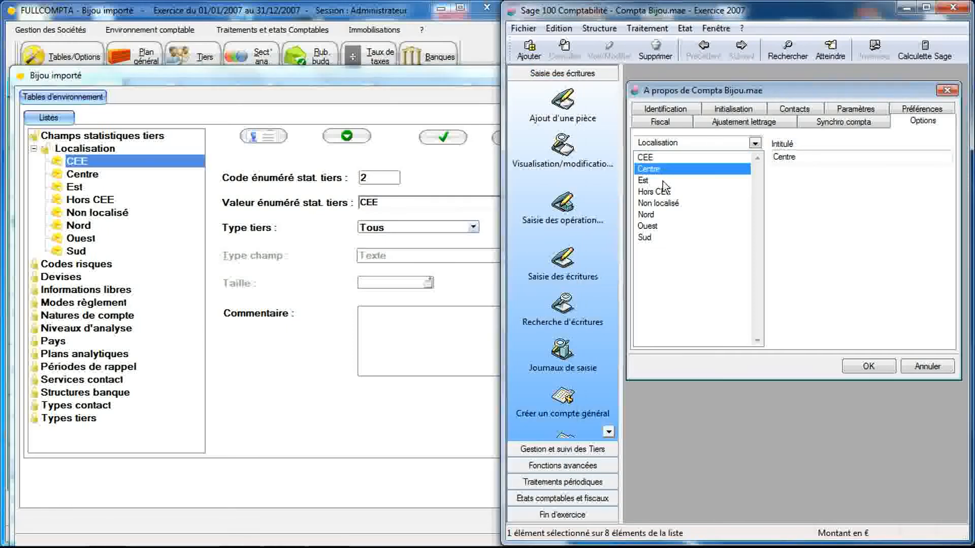
left_click(663, 181)
left_click(663, 193)
left_click(661, 205)
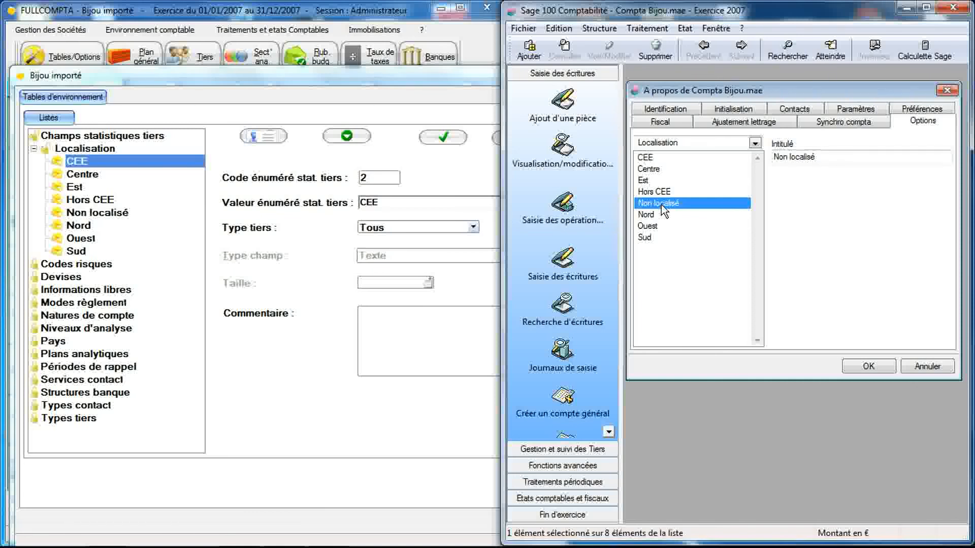
left_click(298, 160)
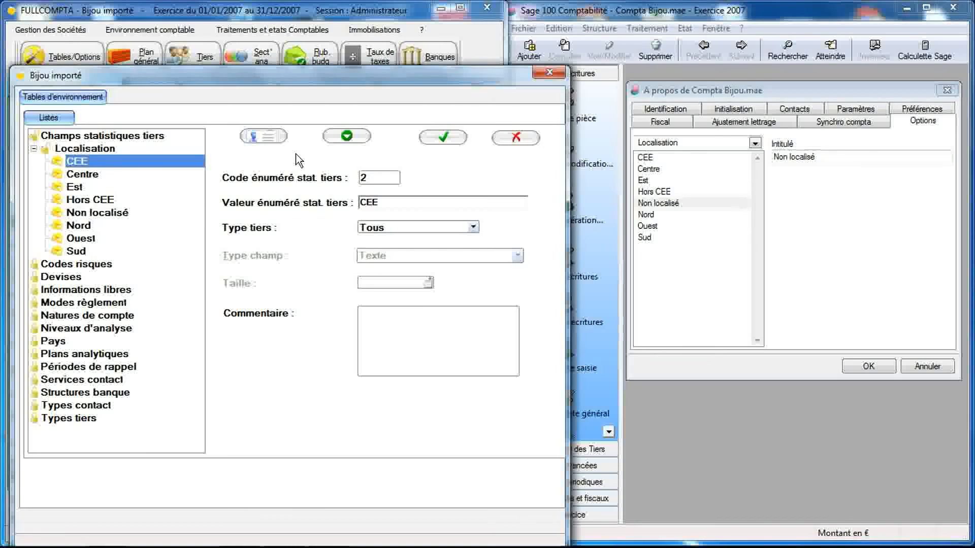